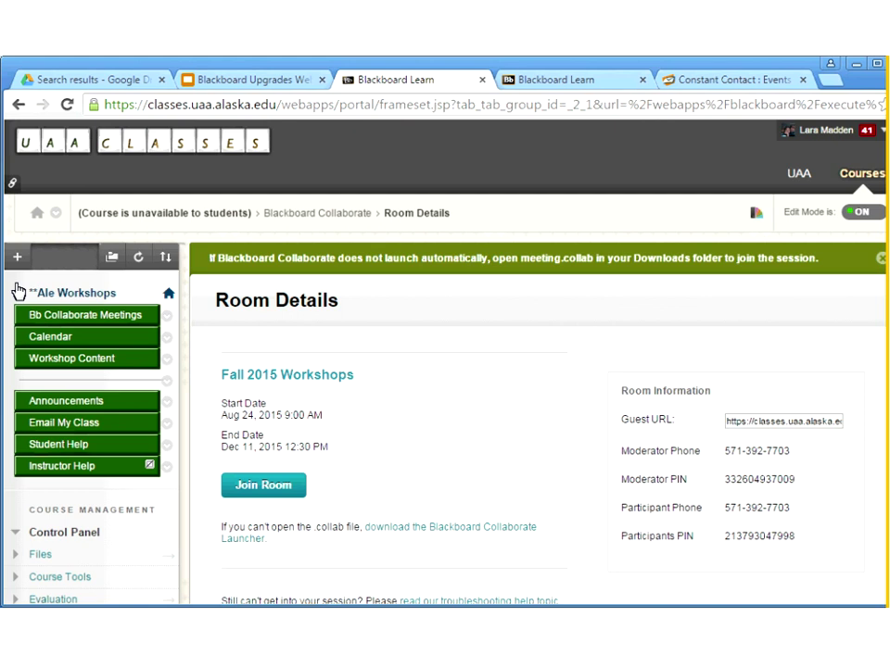
From Packages and Utilities, open Export/Archive Course and start a new export package
{"action": "scroll", "coordinate": [19, 292], "scroll_direction": "down", "scroll_amount": 3}
{"action": "left_click", "coordinate": [59, 532]}
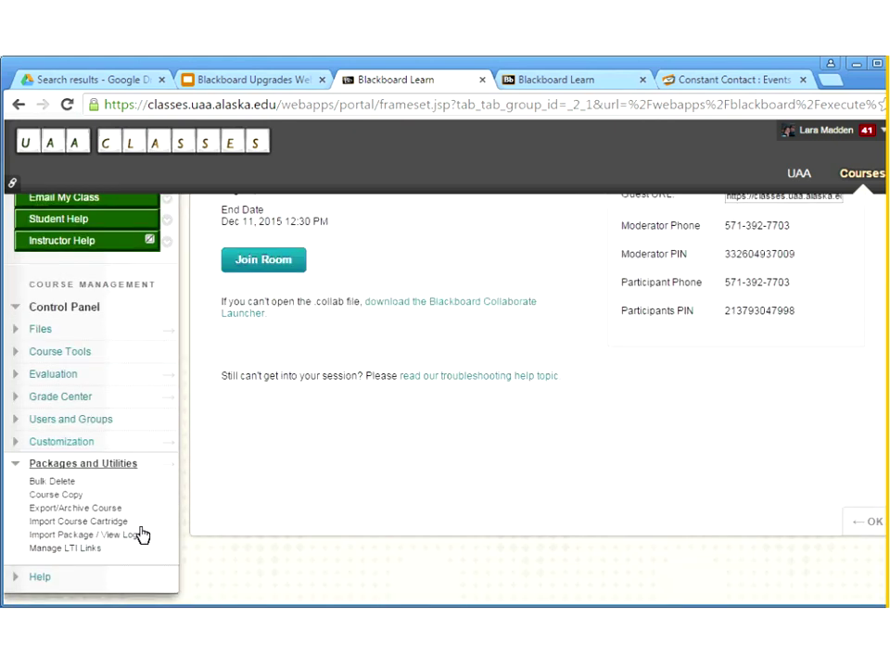
{"action": "left_click", "coordinate": [73, 510]}
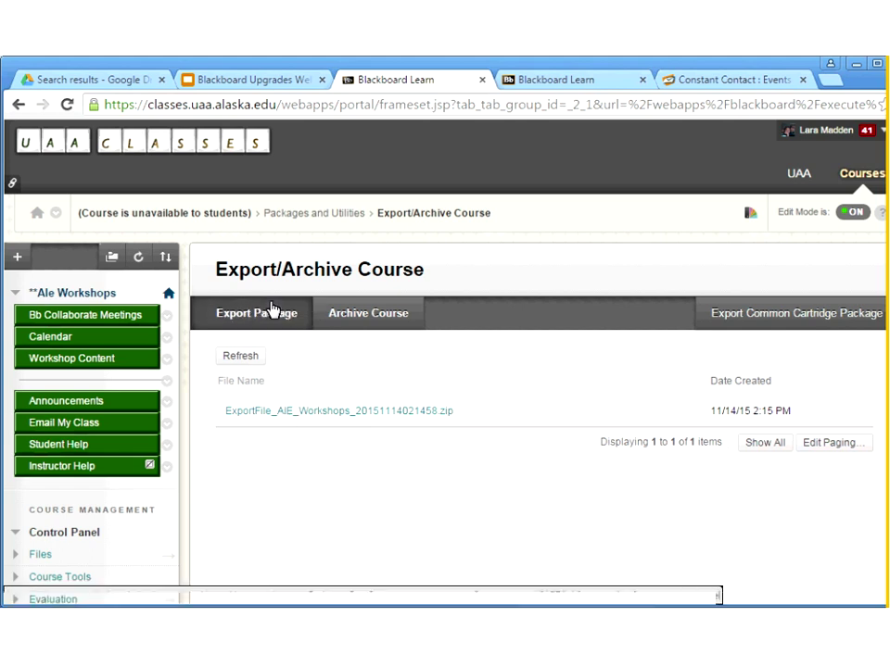
{"action": "left_click", "coordinate": [265, 312]}
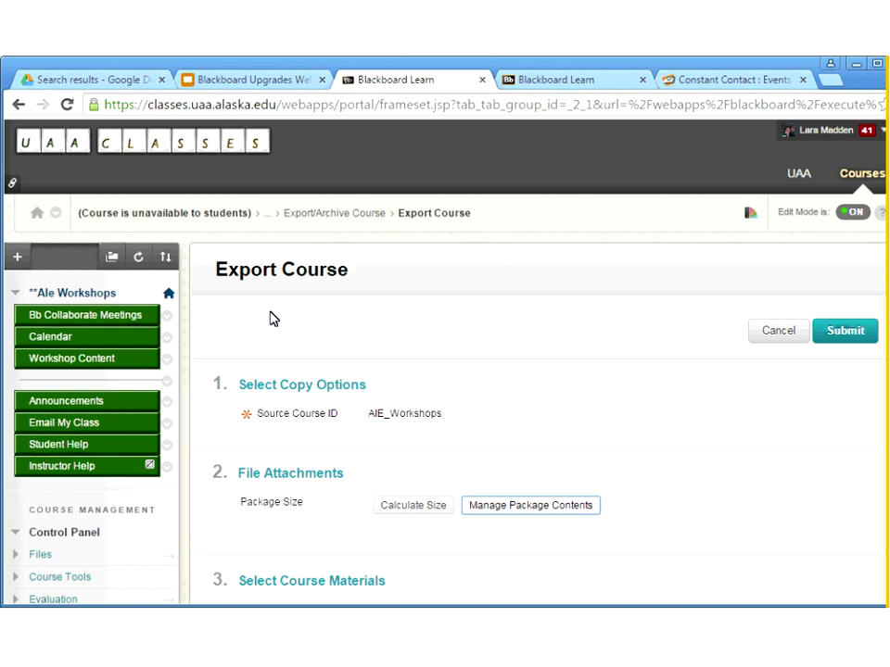
Select all course materials except Instructor Help and Student Help, and submit the export
{"action": "scroll", "coordinate": [269, 318], "scroll_direction": "down", "scroll_amount": 2}
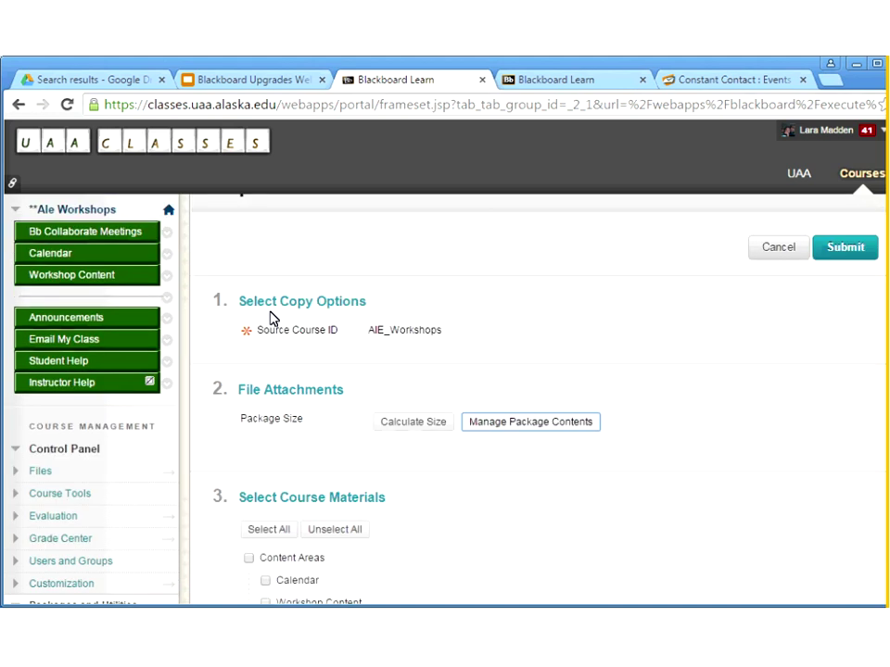
{"action": "scroll", "coordinate": [270, 319], "scroll_direction": "down", "scroll_amount": 5}
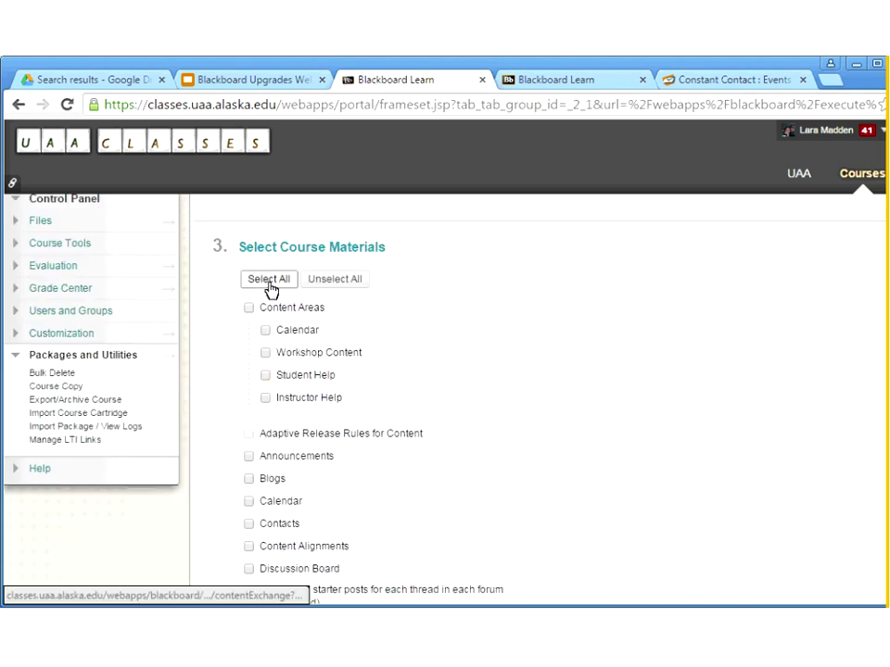
{"action": "left_click", "coordinate": [269, 280]}
{"action": "left_click", "coordinate": [266, 399]}
{"action": "left_click", "coordinate": [265, 377]}
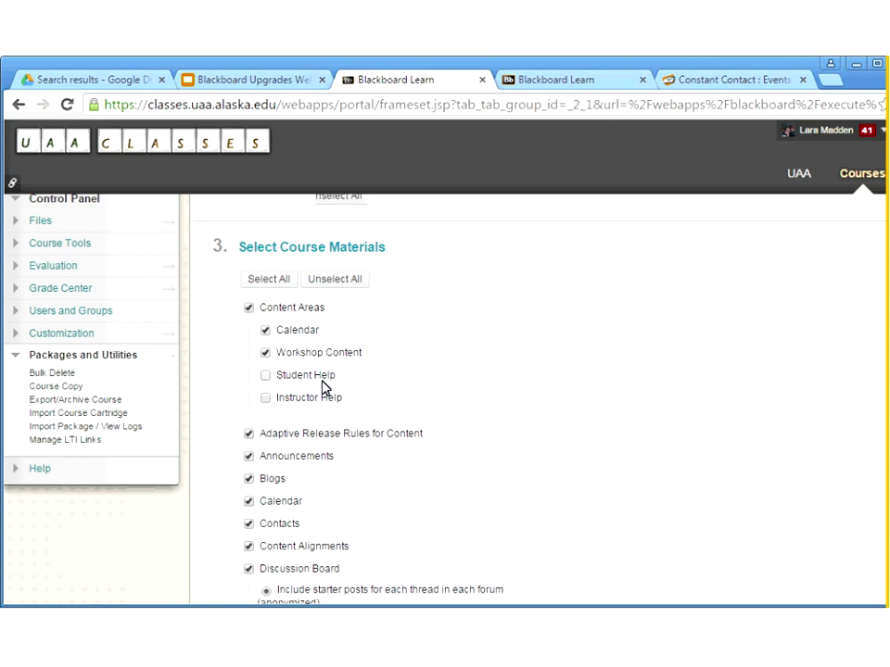
{"action": "scroll", "coordinate": [324, 388], "scroll_direction": "down", "scroll_amount": 15}
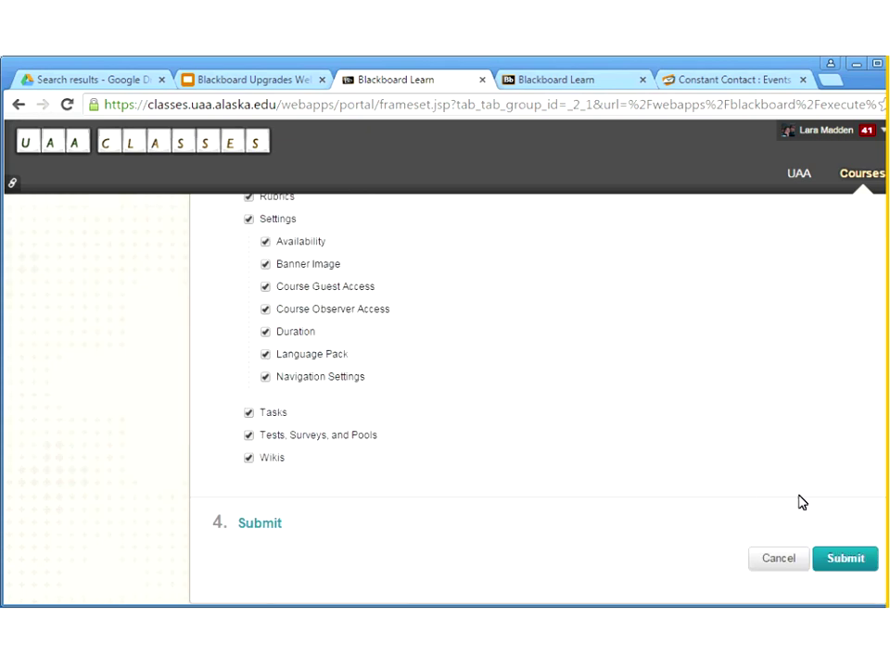
{"action": "left_click", "coordinate": [856, 560]}
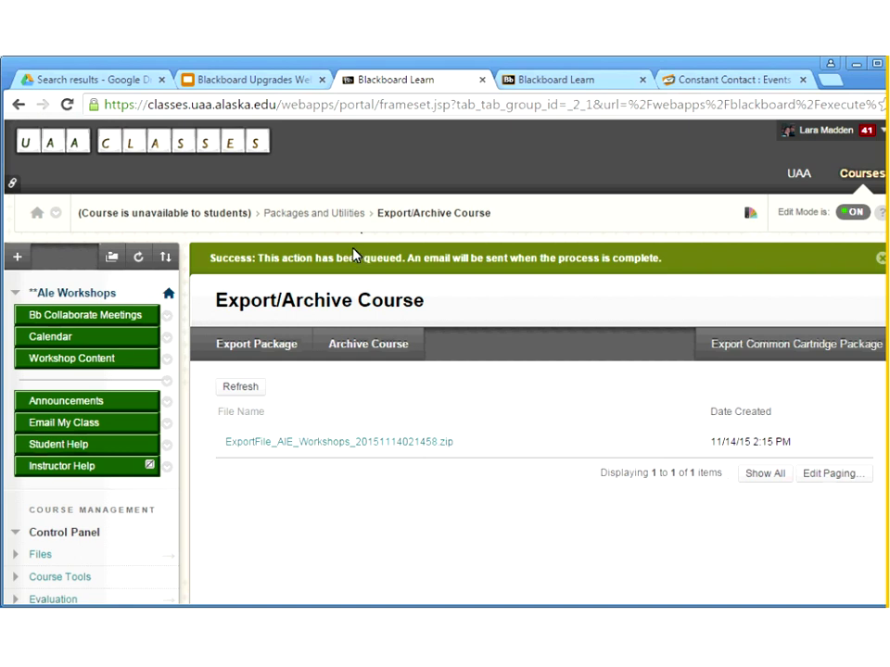
Refresh the export list, download ExportFile_AIE_Workshops_20151116084053.zip, and open the downloaded file
{"action": "left_click", "coordinate": [241, 389]}
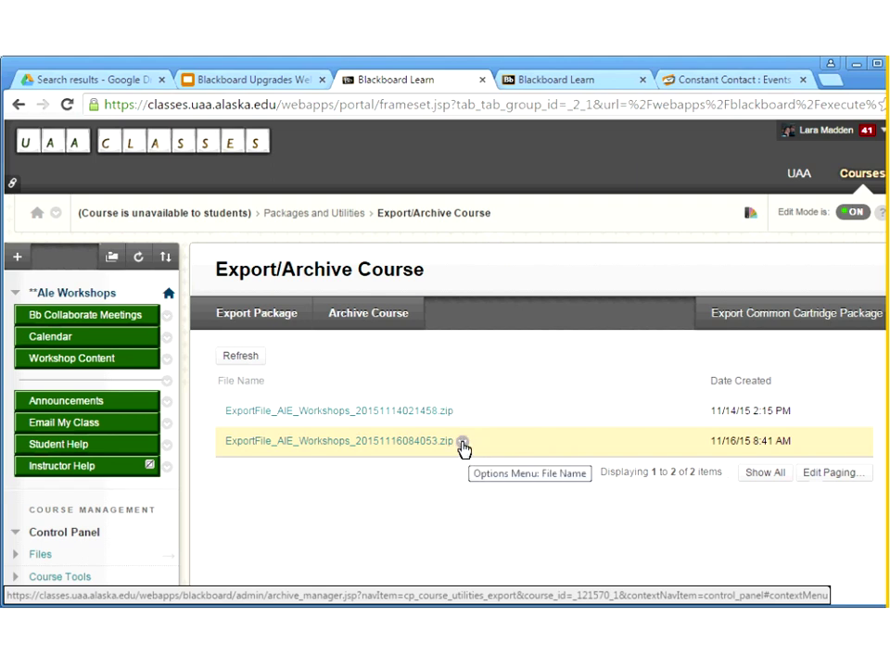
{"action": "left_click", "coordinate": [463, 442]}
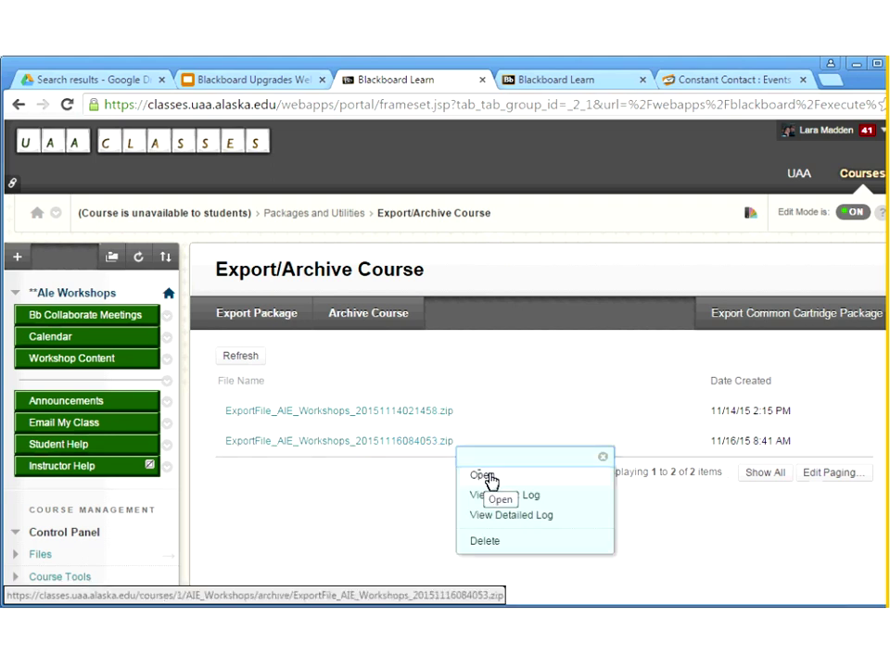
{"action": "left_click", "coordinate": [490, 480]}
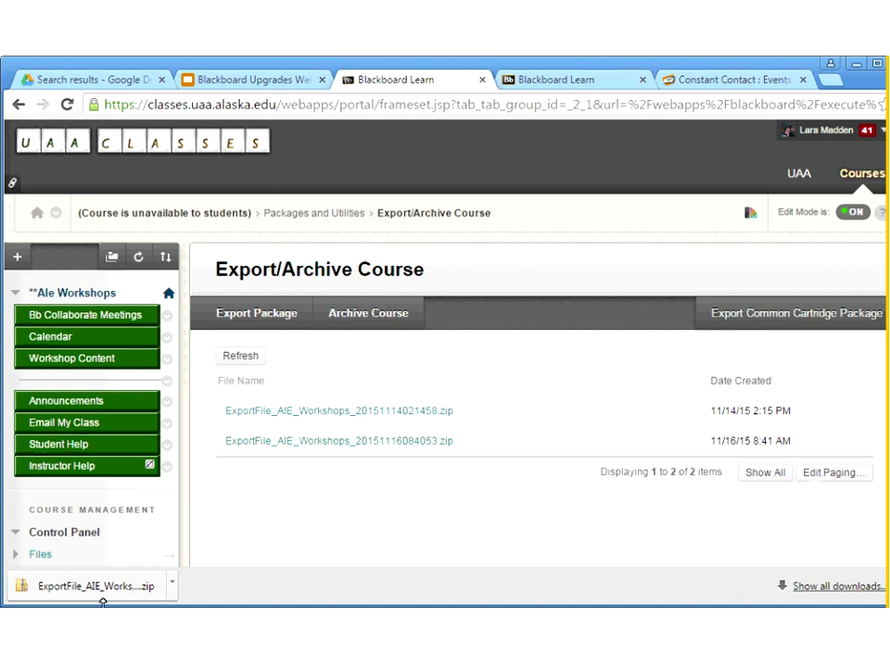
{"action": "left_click", "coordinate": [89, 593]}
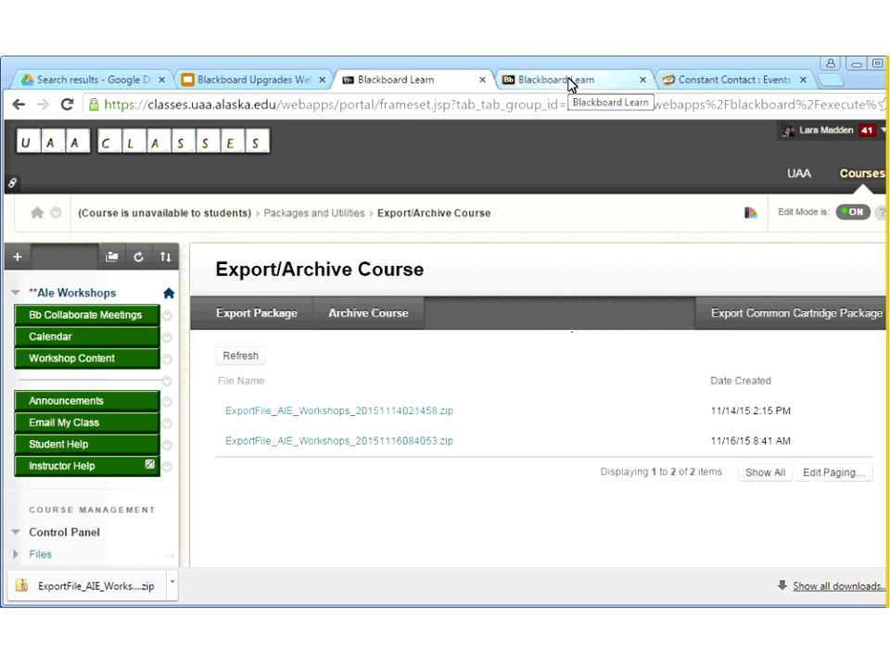
On the second Blackboard tab, log in with the username and password
{"action": "left_click", "coordinate": [570, 82]}
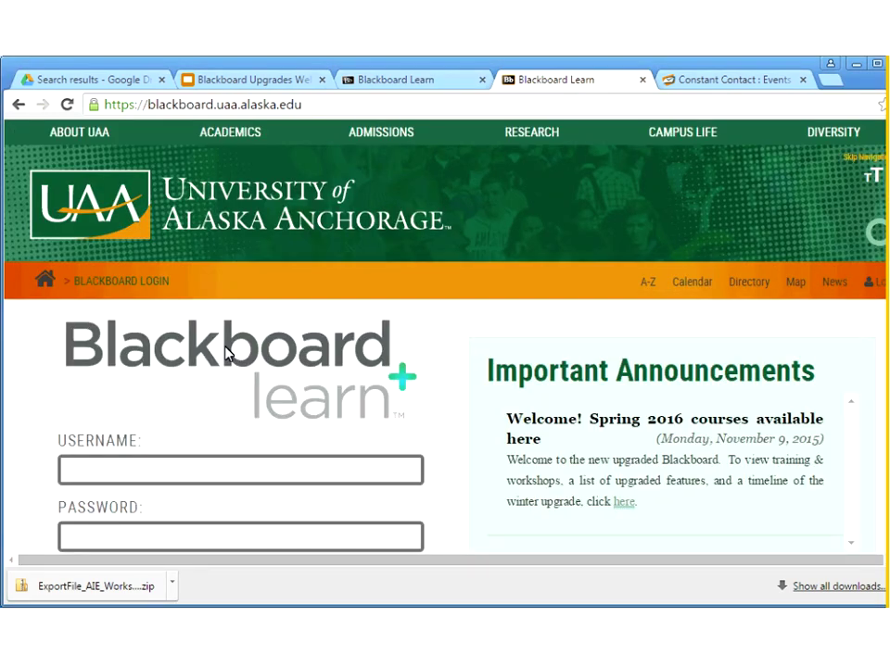
{"action": "left_click", "coordinate": [89, 473]}
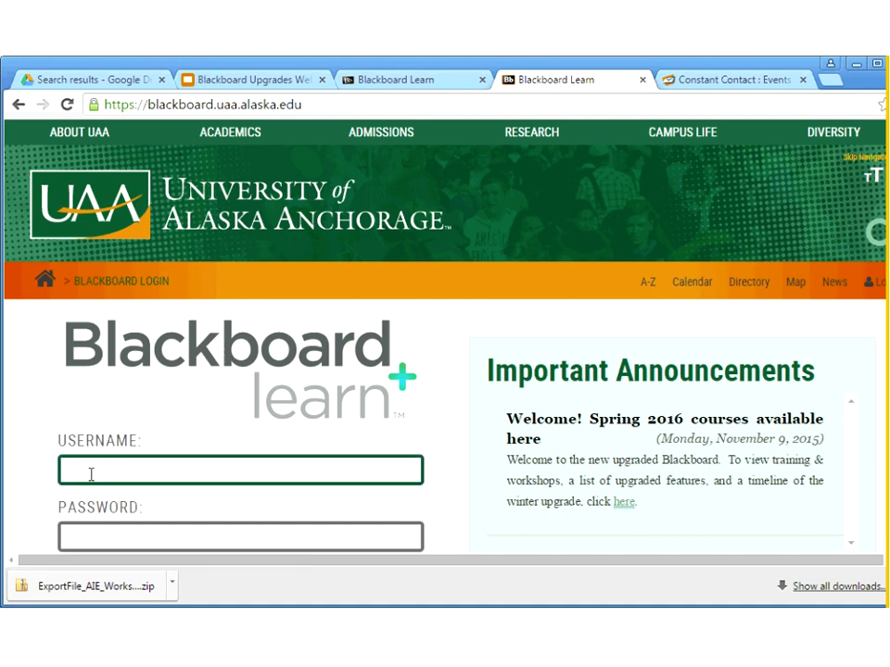
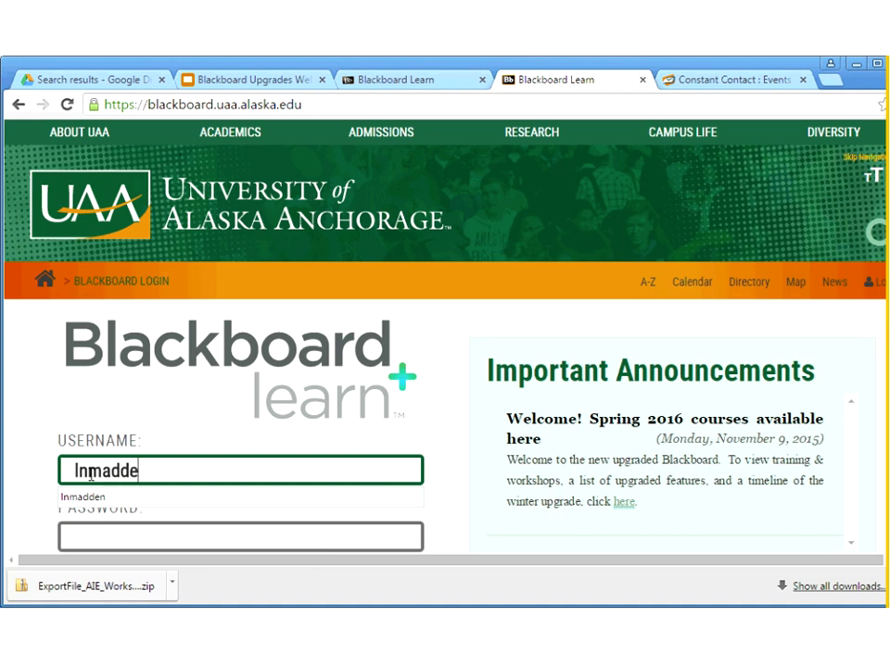
{"action": "key", "text": "Tab"}
{"action": "type", "text": "•••••••"}
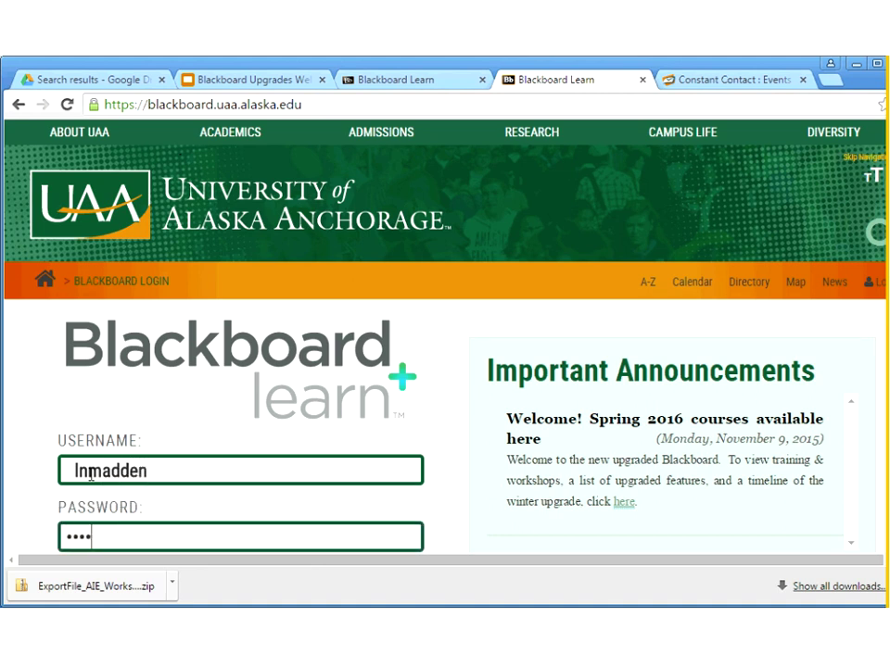
{"action": "scroll", "coordinate": [94, 470], "scroll_direction": "down", "scroll_amount": 1}
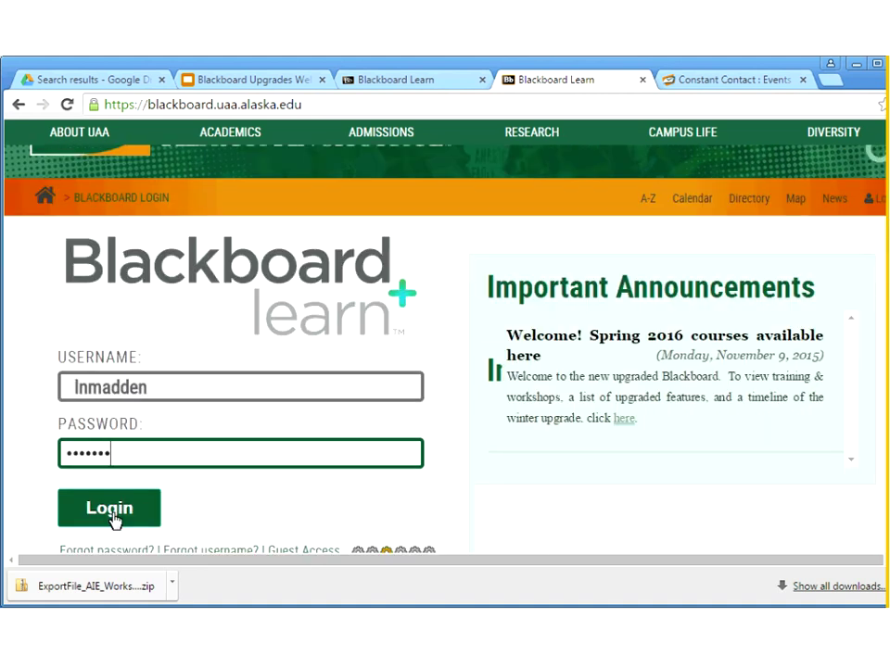
{"action": "left_click", "coordinate": [113, 516]}
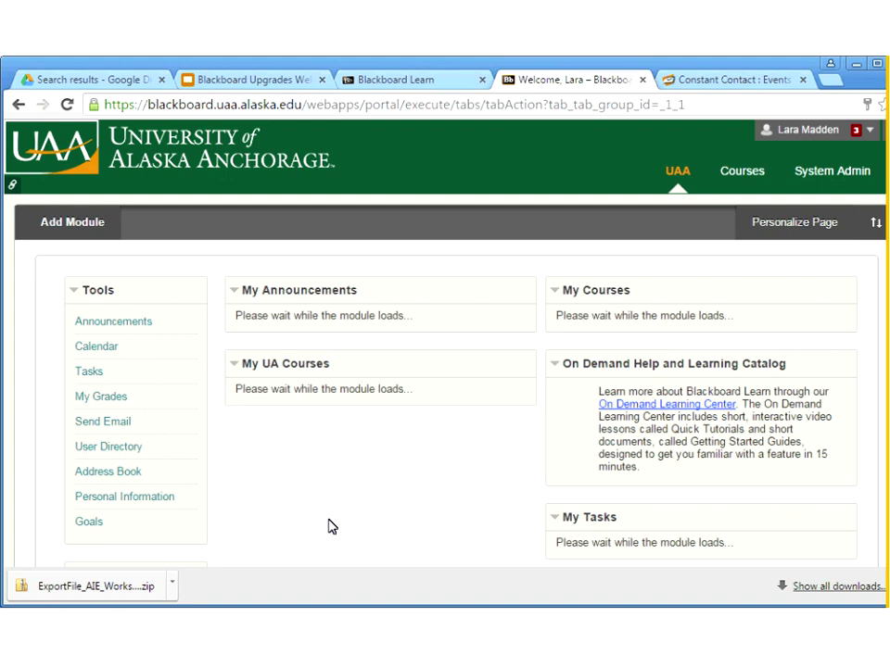
Scroll through the My Courses list and open the AI&e Workshop Shell course
{"action": "scroll", "coordinate": [680, 442], "scroll_direction": "down", "scroll_amount": 2}
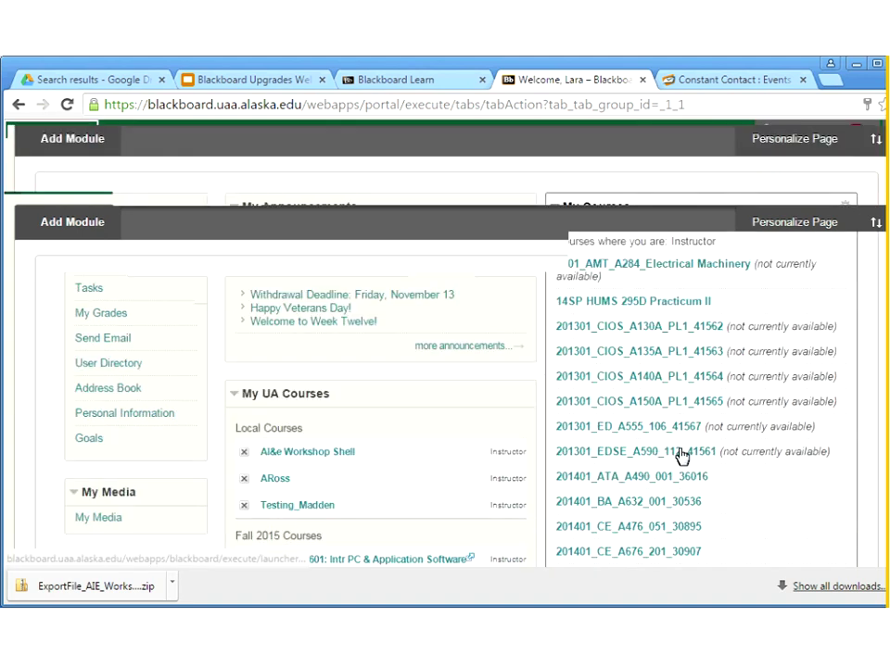
{"action": "scroll", "coordinate": [679, 454], "scroll_direction": "down", "scroll_amount": 2}
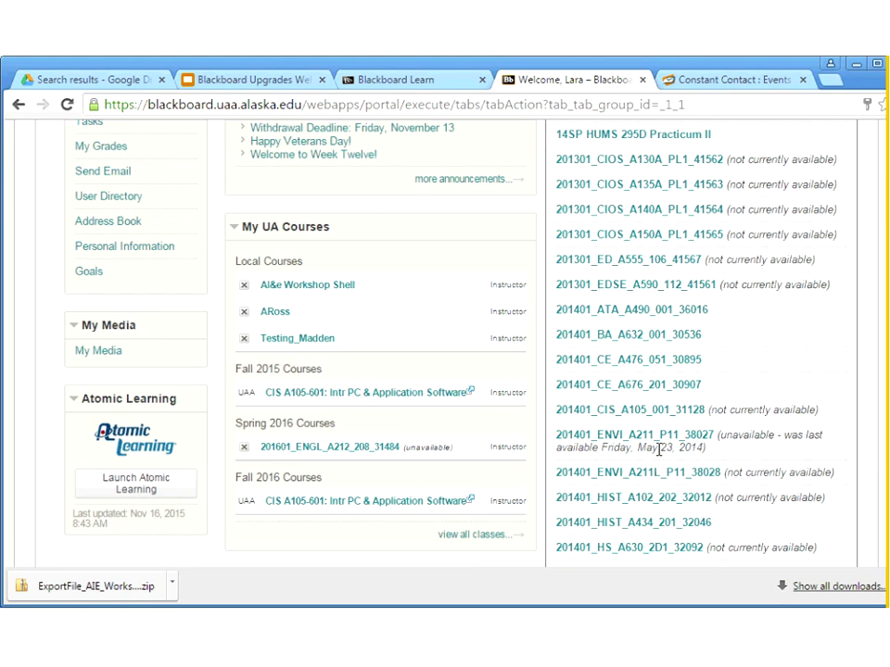
{"action": "scroll", "coordinate": [657, 453], "scroll_direction": "down", "scroll_amount": 5}
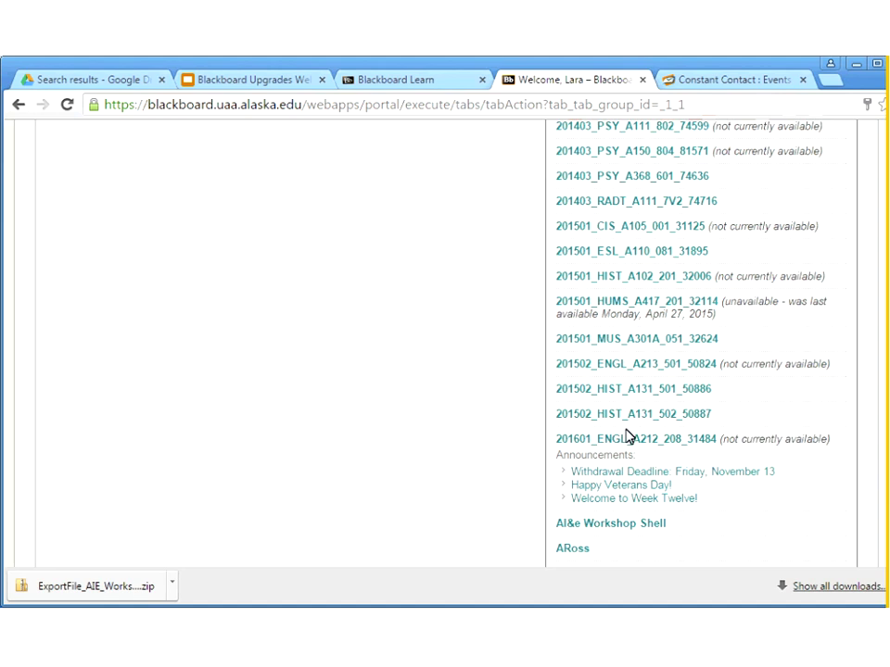
{"action": "scroll", "coordinate": [616, 435], "scroll_direction": "down", "scroll_amount": 1}
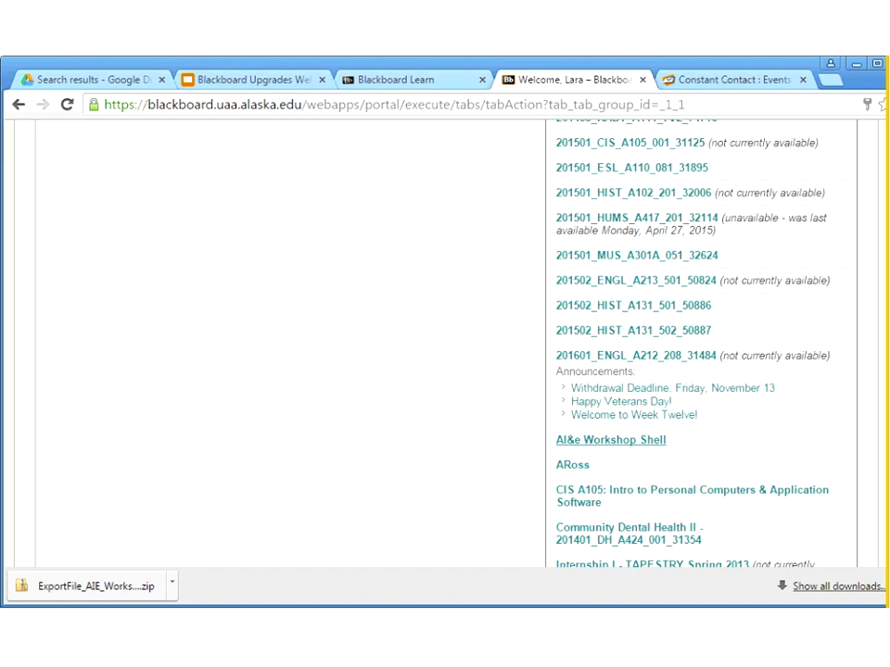
{"action": "scroll", "coordinate": [512, 307], "scroll_direction": "up", "scroll_amount": 10}
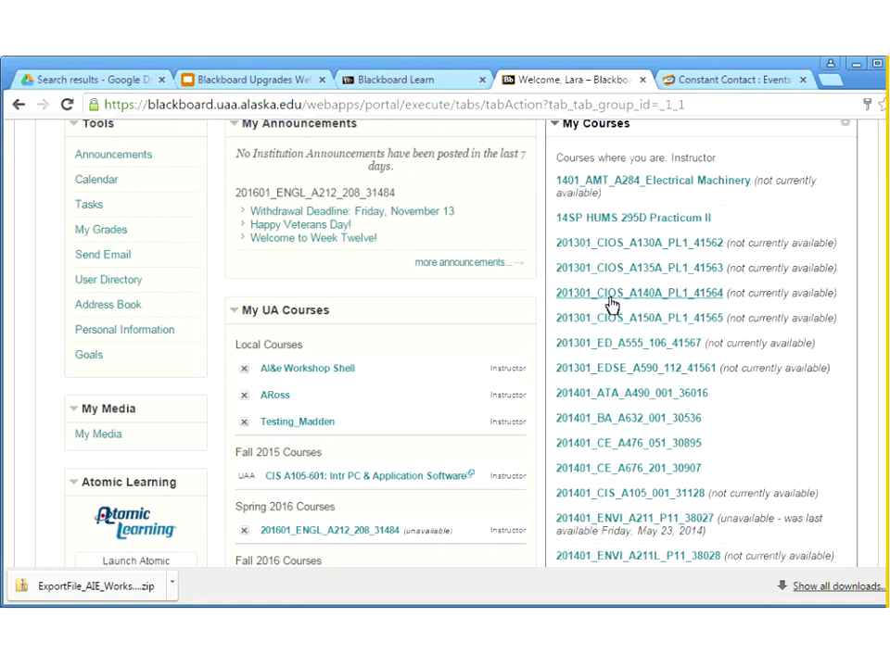
{"action": "scroll", "coordinate": [610, 304], "scroll_direction": "down", "scroll_amount": 3}
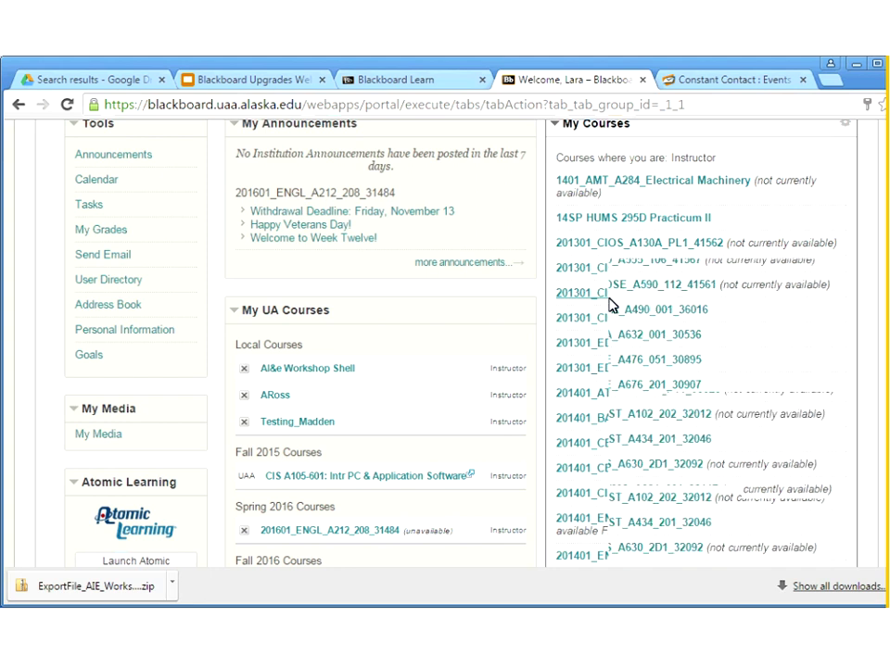
{"action": "scroll", "coordinate": [533, 318], "scroll_direction": "down", "scroll_amount": 3}
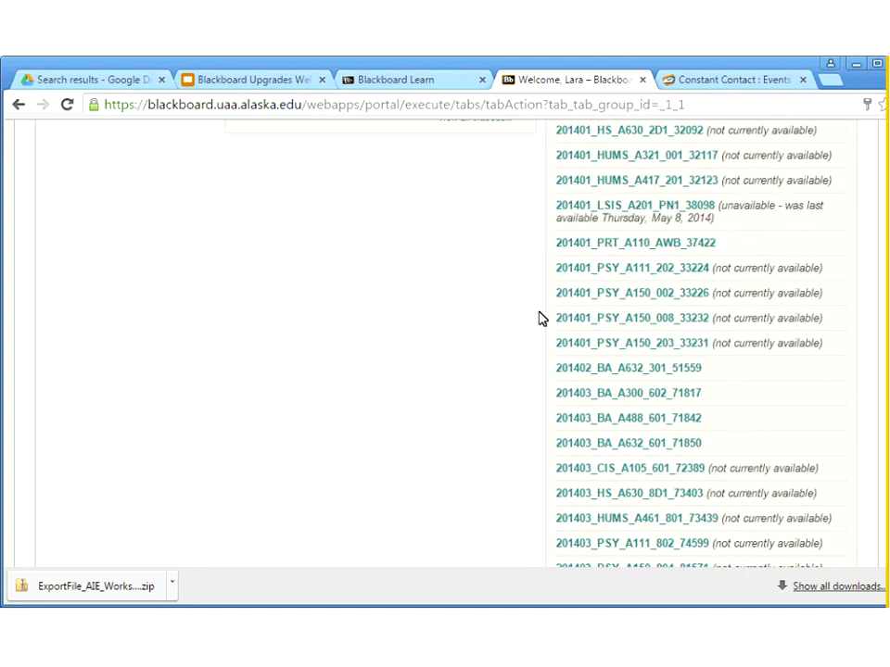
{"action": "scroll", "coordinate": [541, 318], "scroll_direction": "down", "scroll_amount": 1}
{"action": "scroll", "coordinate": [541, 318], "scroll_direction": "down", "scroll_amount": 1}
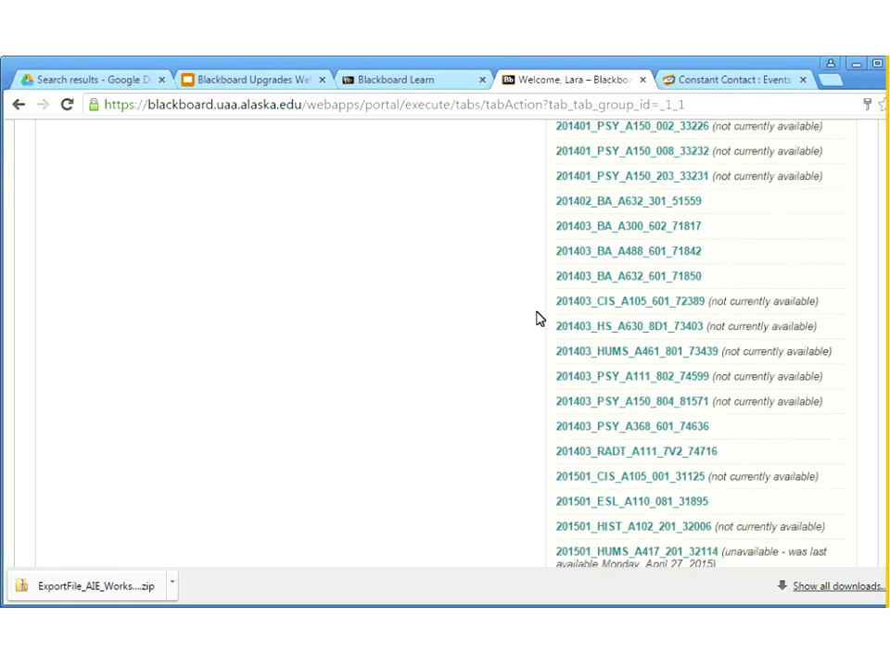
{"action": "scroll", "coordinate": [536, 319], "scroll_direction": "down", "scroll_amount": 1}
{"action": "scroll", "coordinate": [536, 319], "scroll_direction": "down", "scroll_amount": 1}
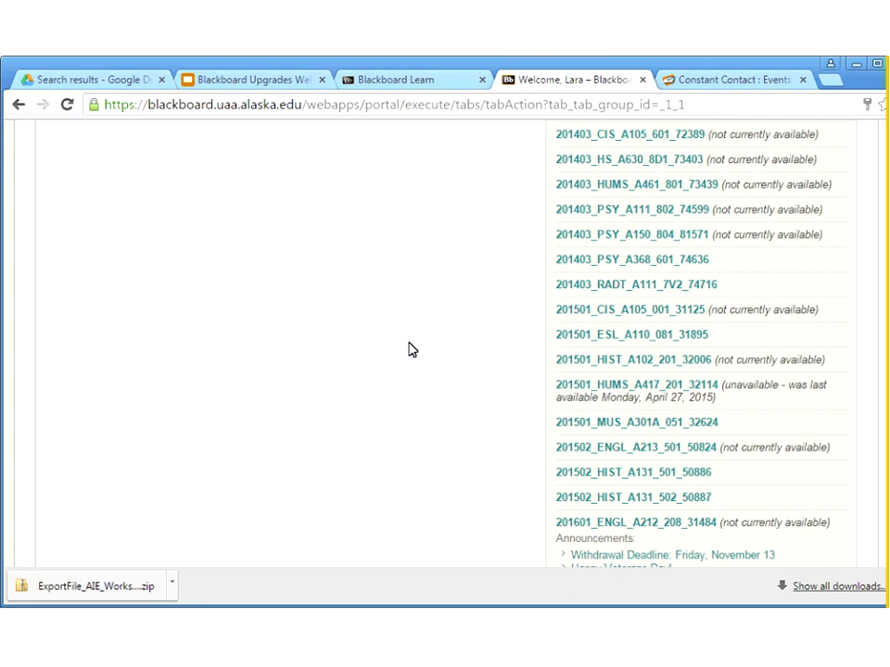
{"action": "scroll", "coordinate": [409, 349], "scroll_direction": "down", "scroll_amount": 1}
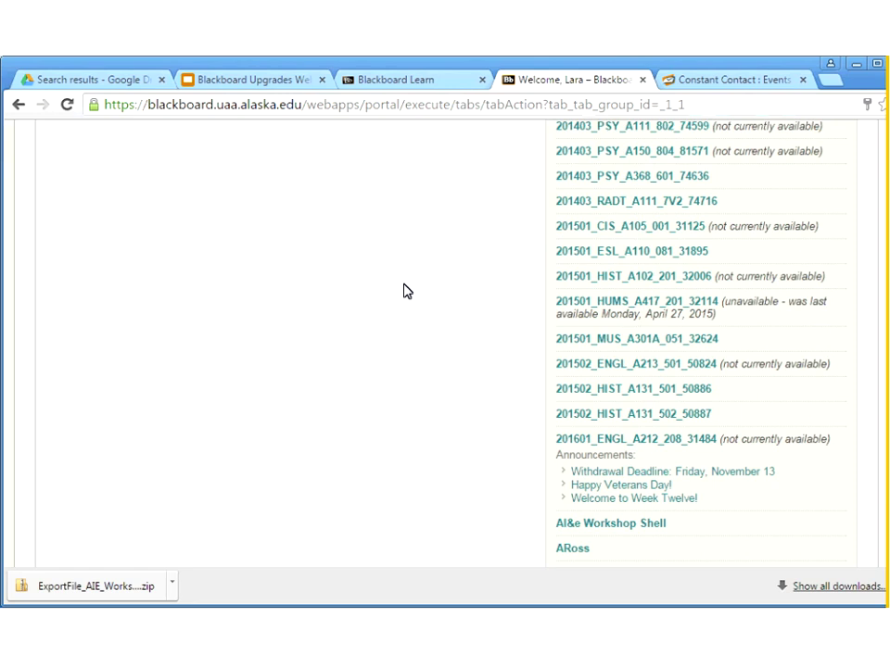
{"action": "scroll", "coordinate": [405, 292], "scroll_direction": "up", "scroll_amount": 2}
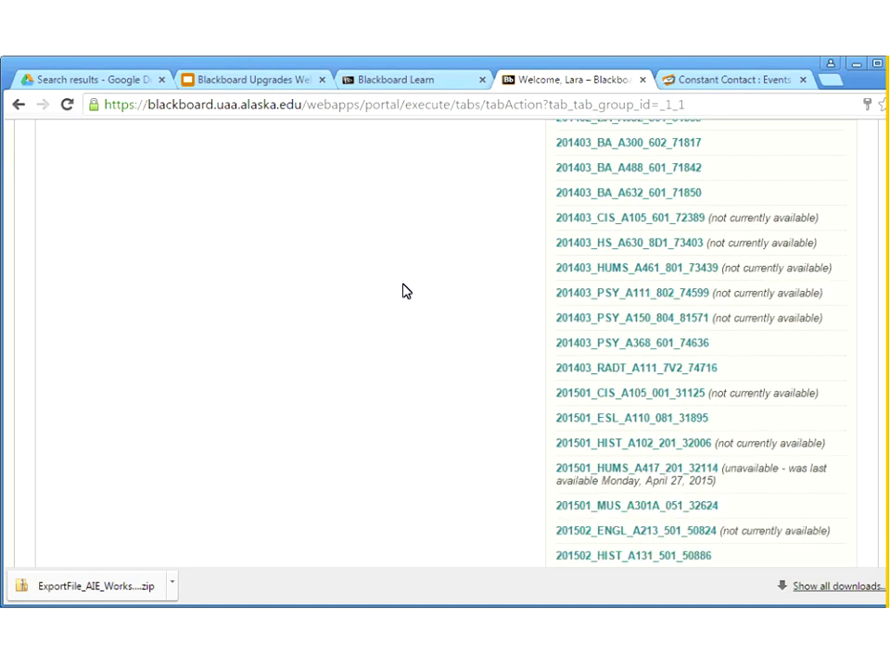
{"action": "scroll", "coordinate": [389, 250], "scroll_direction": "down", "scroll_amount": 2}
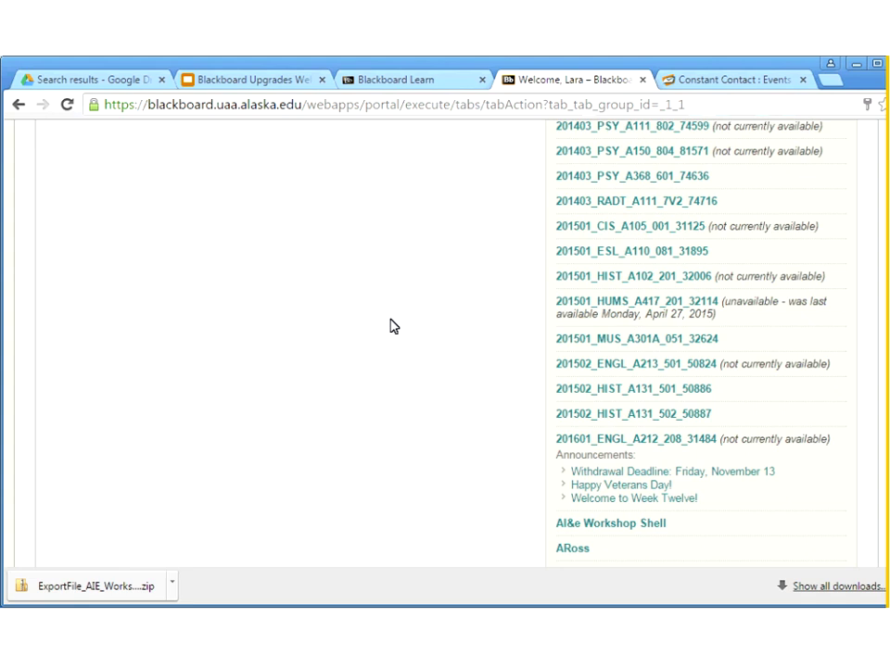
{"action": "scroll", "coordinate": [391, 326], "scroll_direction": "down", "scroll_amount": 1}
{"action": "left_click", "coordinate": [608, 443]}
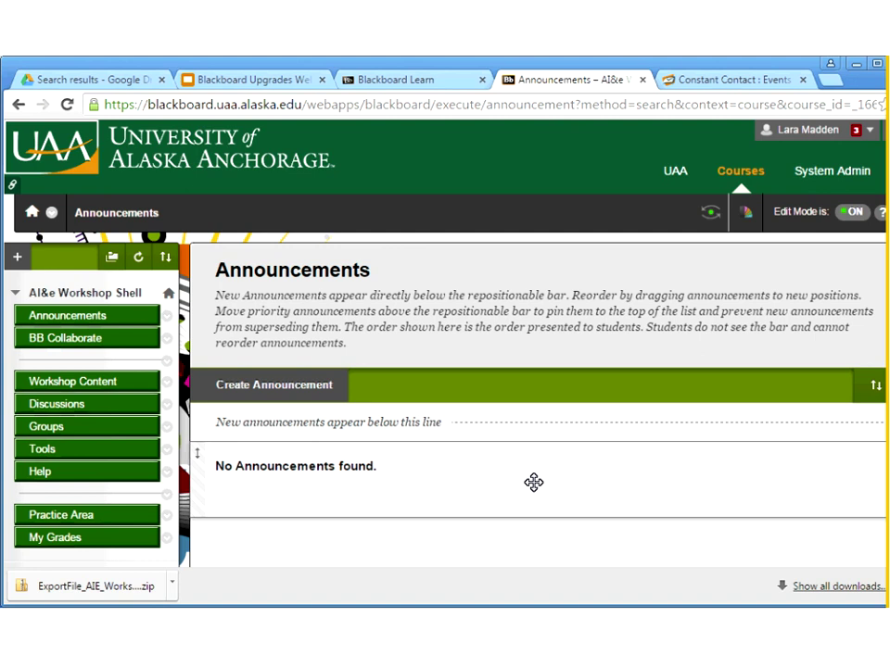
From Packages and Utilities, go to Import Package / View Logs and start a new Import Package
{"action": "scroll", "coordinate": [534, 482], "scroll_direction": "down", "scroll_amount": 2}
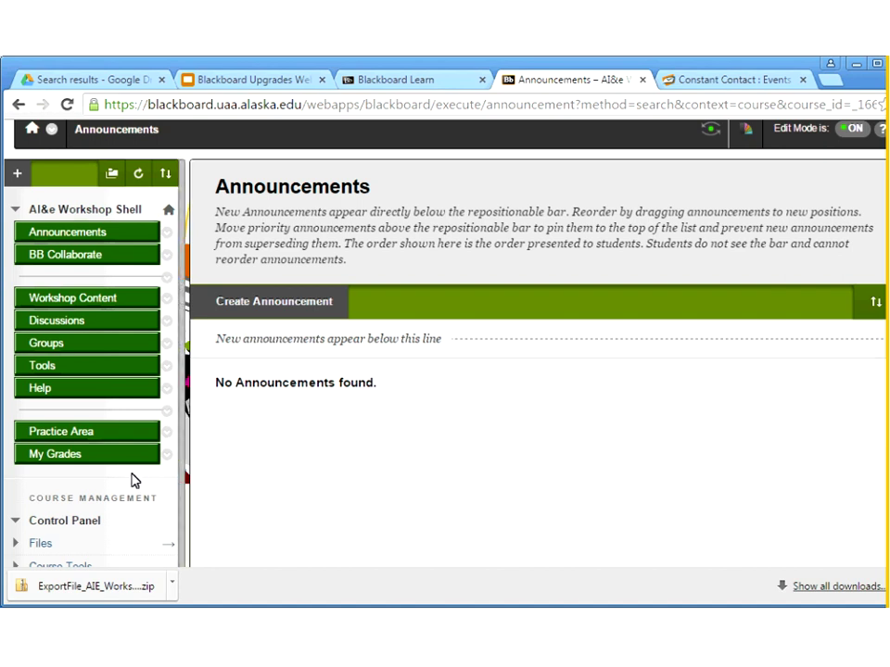
{"action": "scroll", "coordinate": [132, 480], "scroll_direction": "down", "scroll_amount": 3}
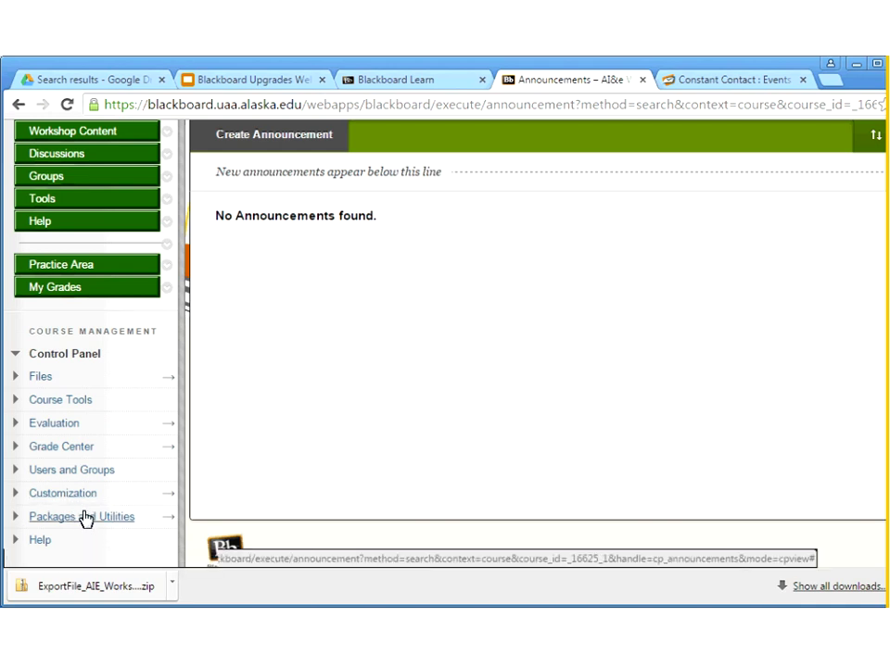
{"action": "left_click", "coordinate": [85, 517]}
{"action": "scroll", "coordinate": [107, 482], "scroll_direction": "down", "scroll_amount": 2}
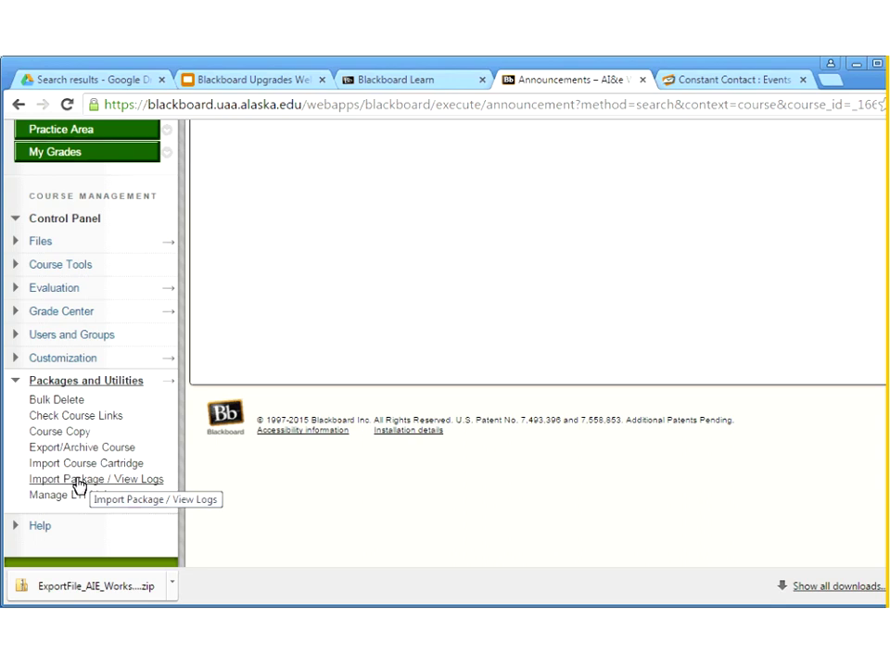
{"action": "left_click", "coordinate": [73, 483]}
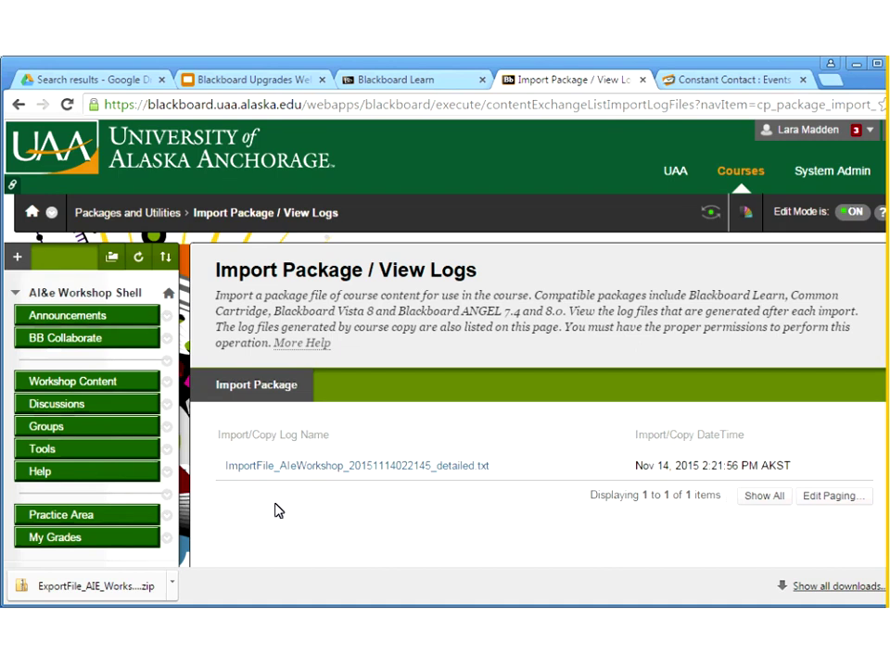
{"action": "left_click", "coordinate": [268, 393]}
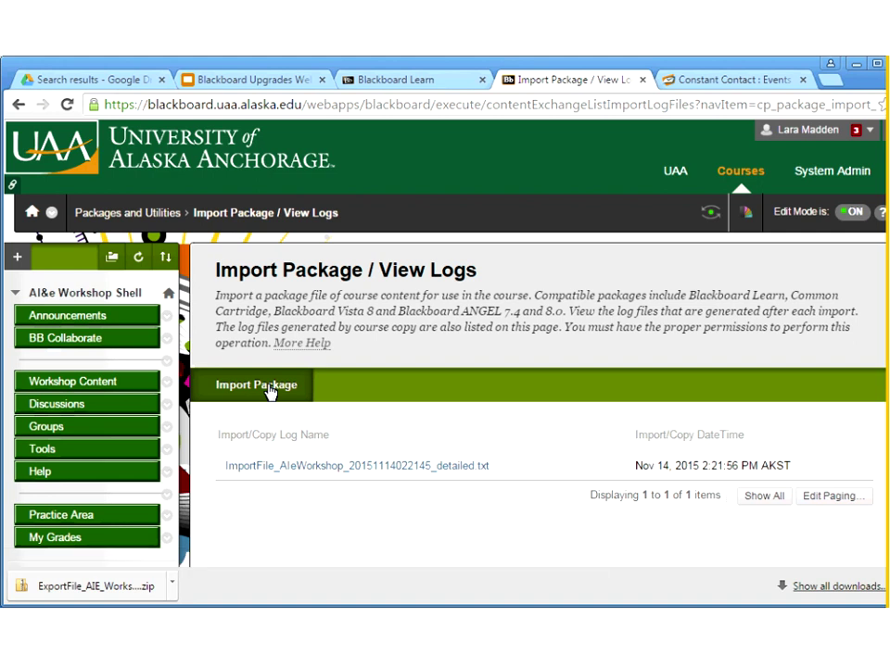
{"action": "left_click", "coordinate": [268, 392]}
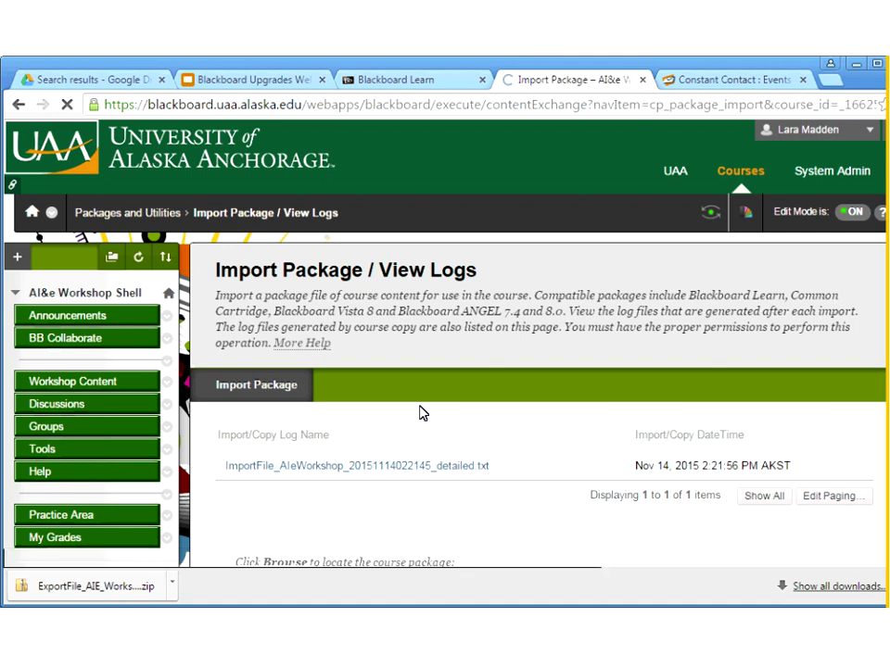
{"action": "scroll", "coordinate": [422, 412], "scroll_direction": "down", "scroll_amount": 3}
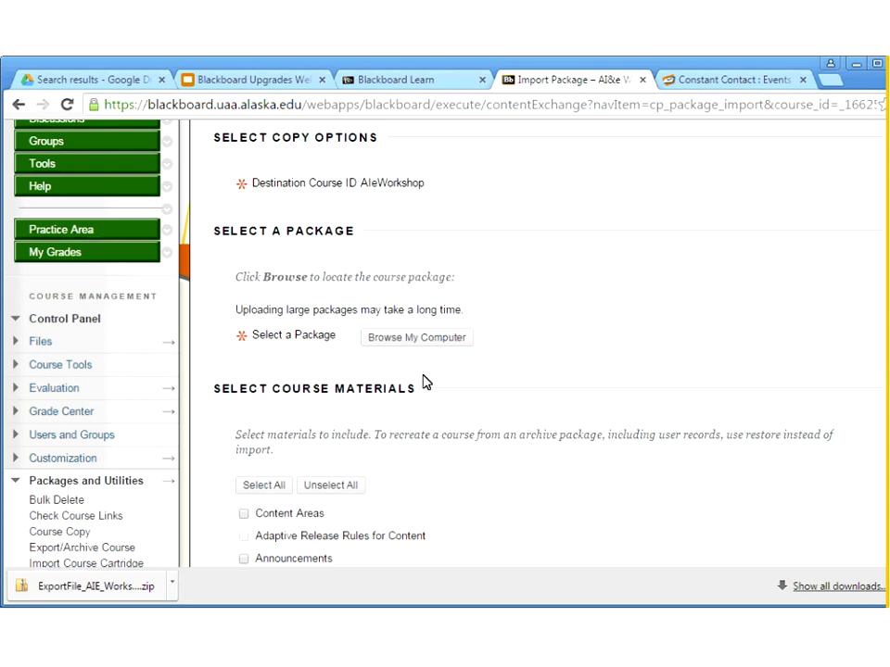
{"action": "scroll", "coordinate": [436, 380], "scroll_direction": "up", "scroll_amount": 1}
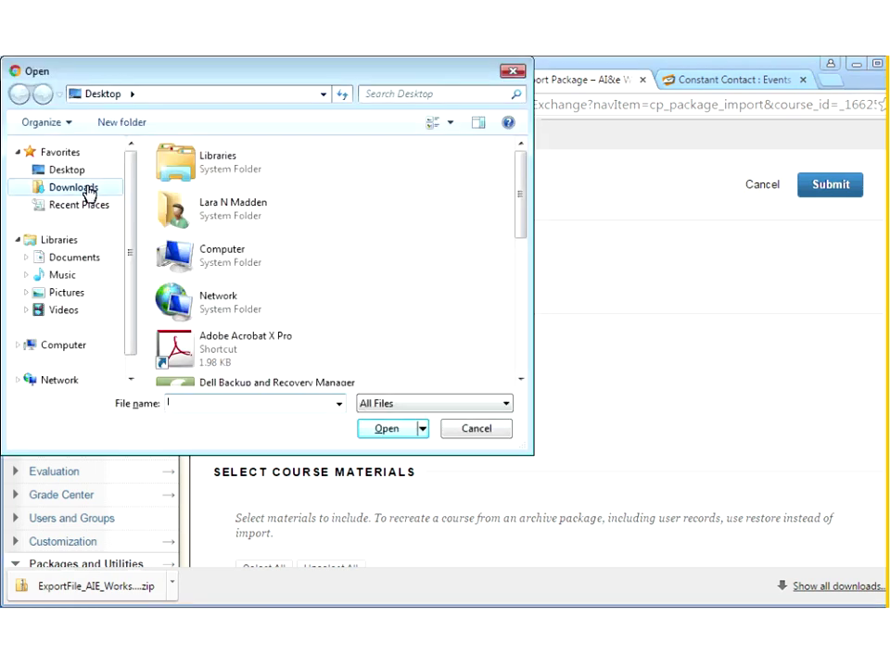
Attach ExportFile_AIE_Workshops_20151116084053.zip from Downloads as the import package
{"action": "left_click", "coordinate": [73, 187]}
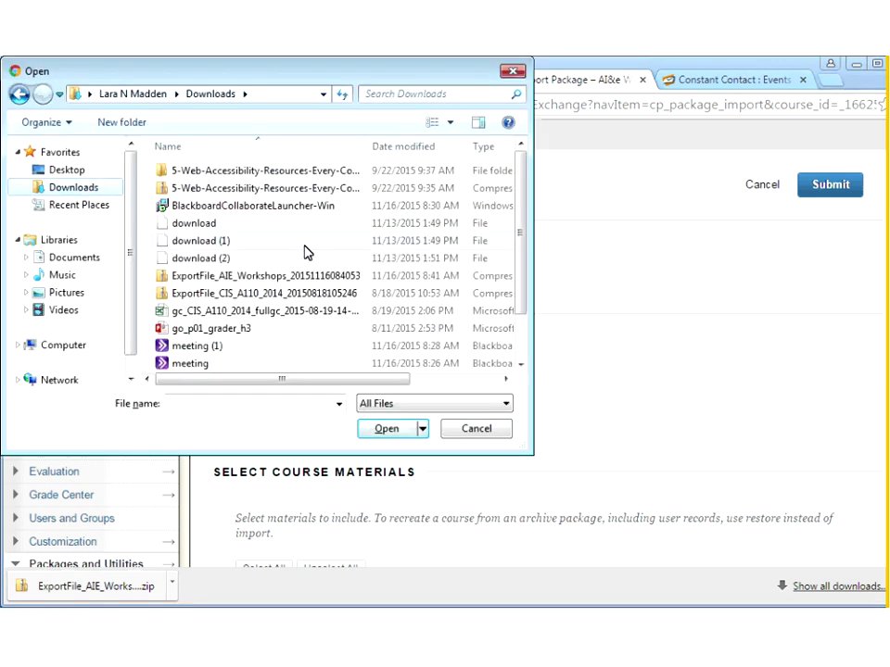
{"action": "left_click", "coordinate": [278, 281]}
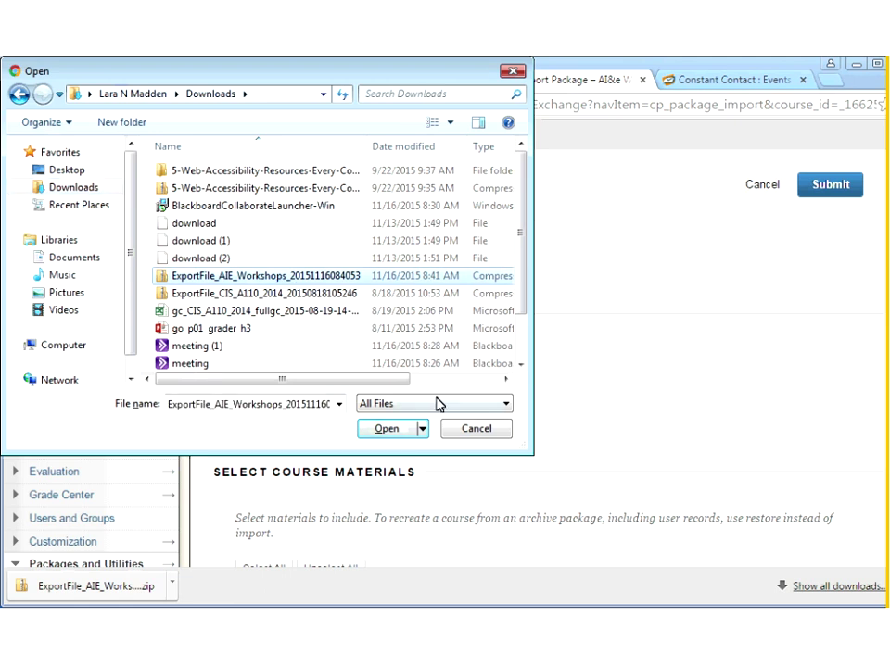
{"action": "left_click", "coordinate": [387, 429]}
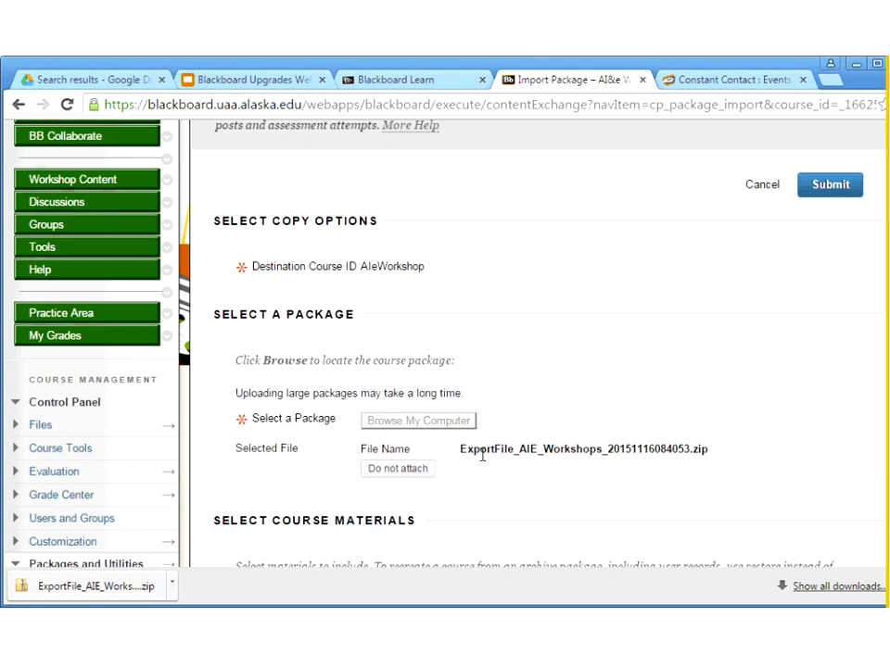
Select all course materials for the import and submit the package import
{"action": "scroll", "coordinate": [536, 443], "scroll_direction": "down", "scroll_amount": 3}
{"action": "left_click", "coordinate": [262, 451]}
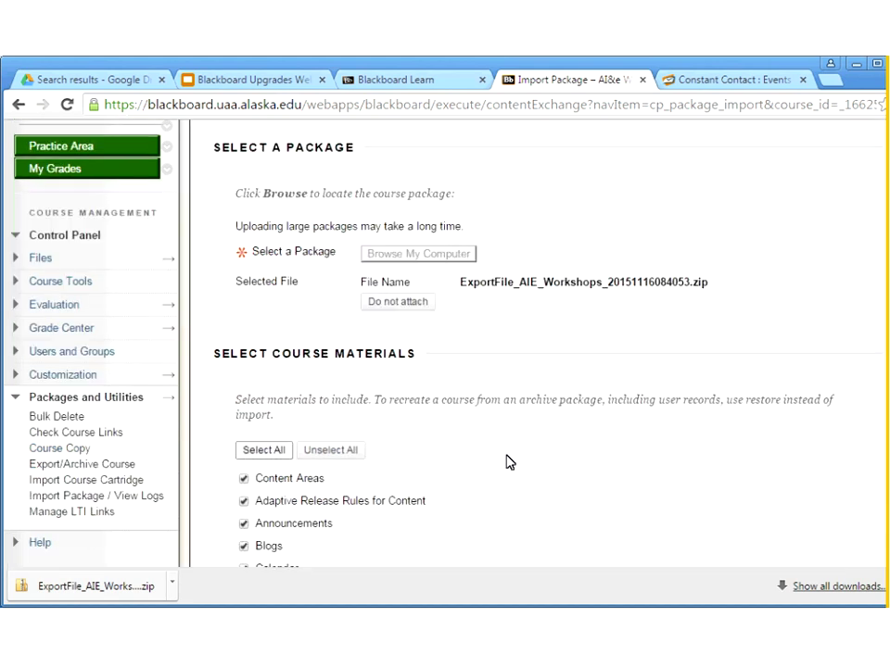
{"action": "scroll", "coordinate": [506, 462], "scroll_direction": "down", "scroll_amount": 5}
{"action": "scroll", "coordinate": [519, 464], "scroll_direction": "down", "scroll_amount": 3}
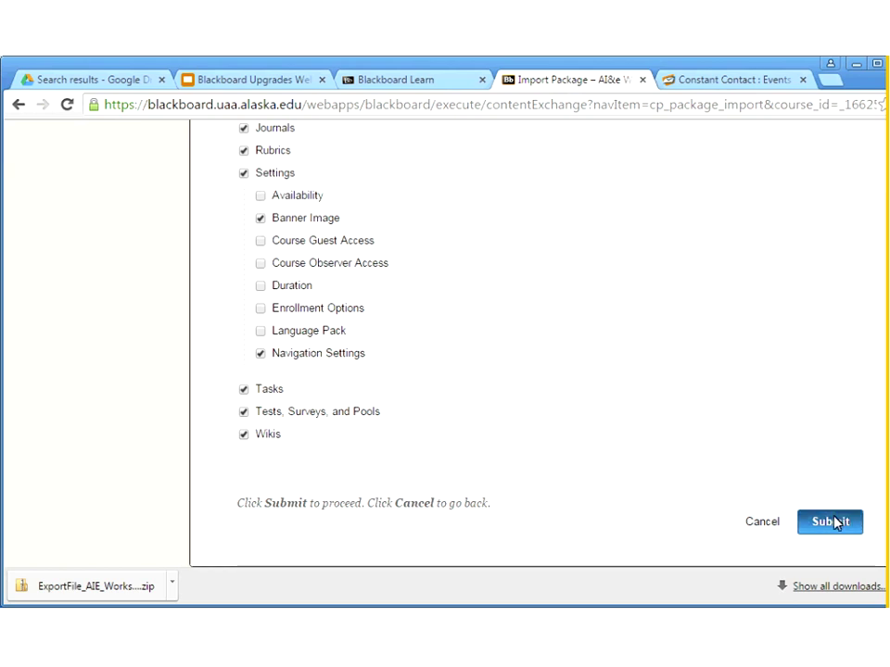
{"action": "left_click", "coordinate": [834, 522]}
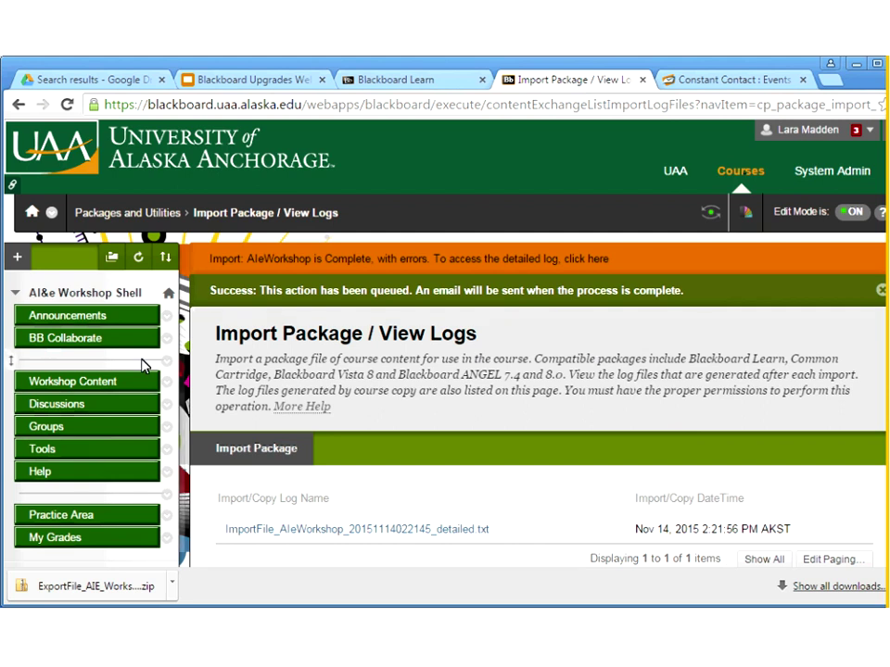
After the import is queued, go to the Workshop Content area
{"action": "left_click", "coordinate": [72, 387]}
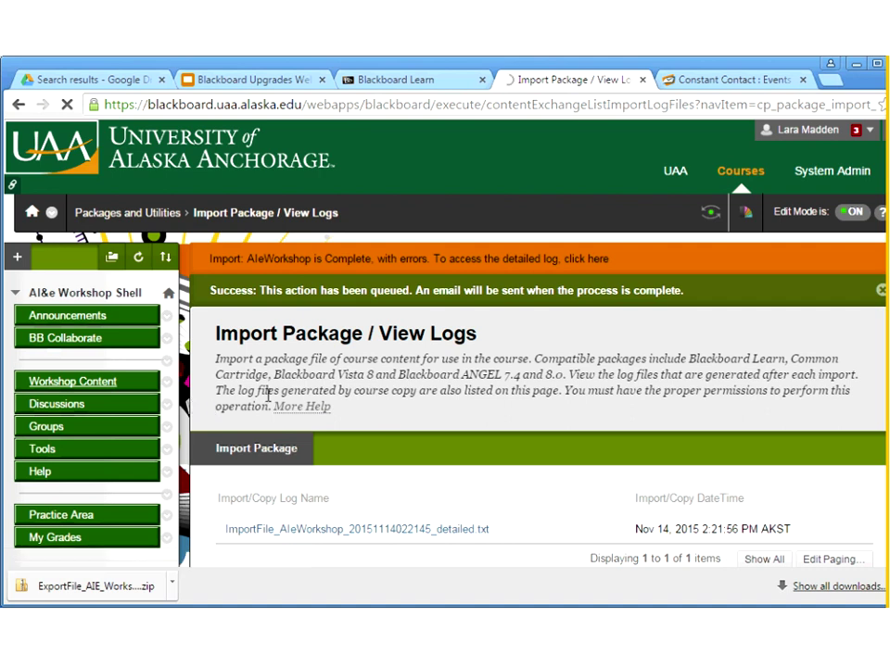
Open Workshop Content and show the Assessments drop-down menu
{"action": "left_click", "coordinate": [86, 387]}
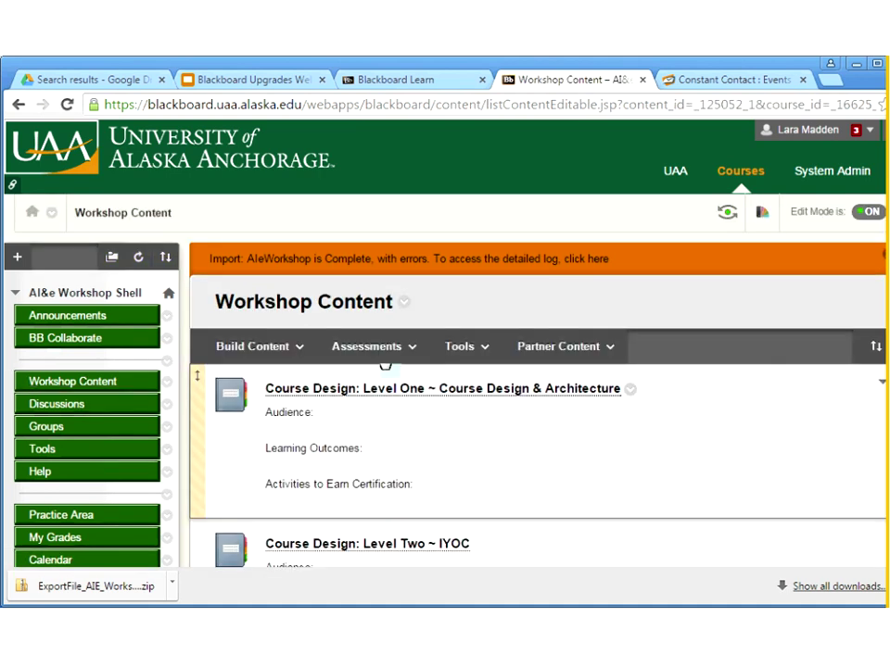
{"action": "left_click", "coordinate": [380, 354]}
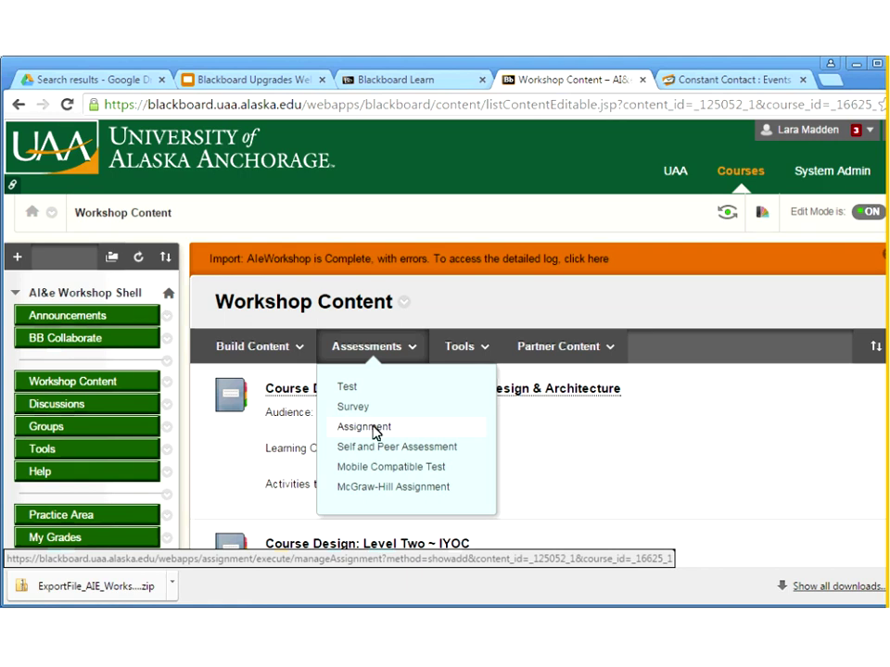
Choose Assignment from Assessments and scroll the blank Create Assignment form to the Grading section
{"action": "left_click", "coordinate": [372, 431]}
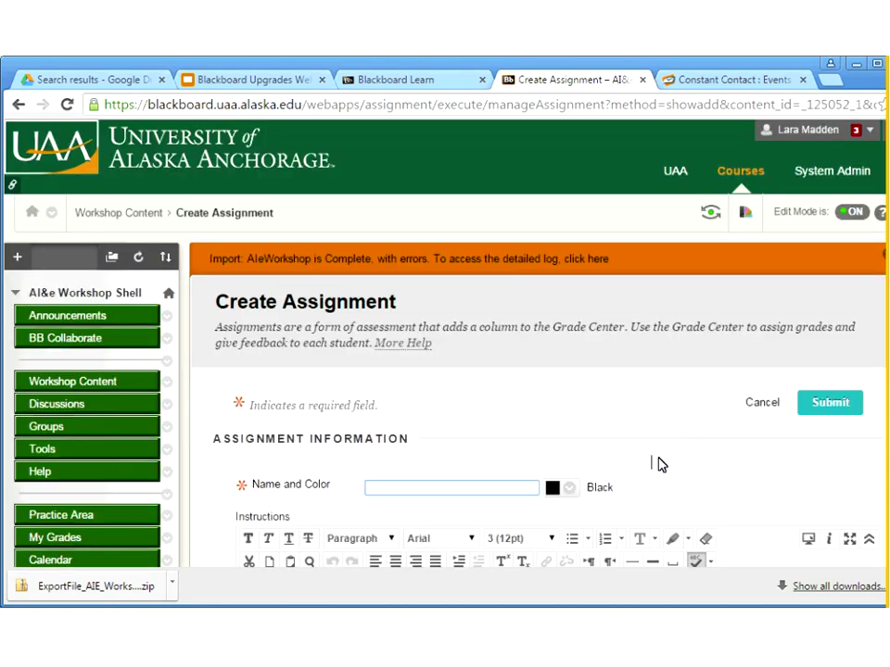
{"action": "scroll", "coordinate": [659, 464], "scroll_direction": "down", "scroll_amount": 1}
{"action": "scroll", "coordinate": [661, 463], "scroll_direction": "down", "scroll_amount": 1}
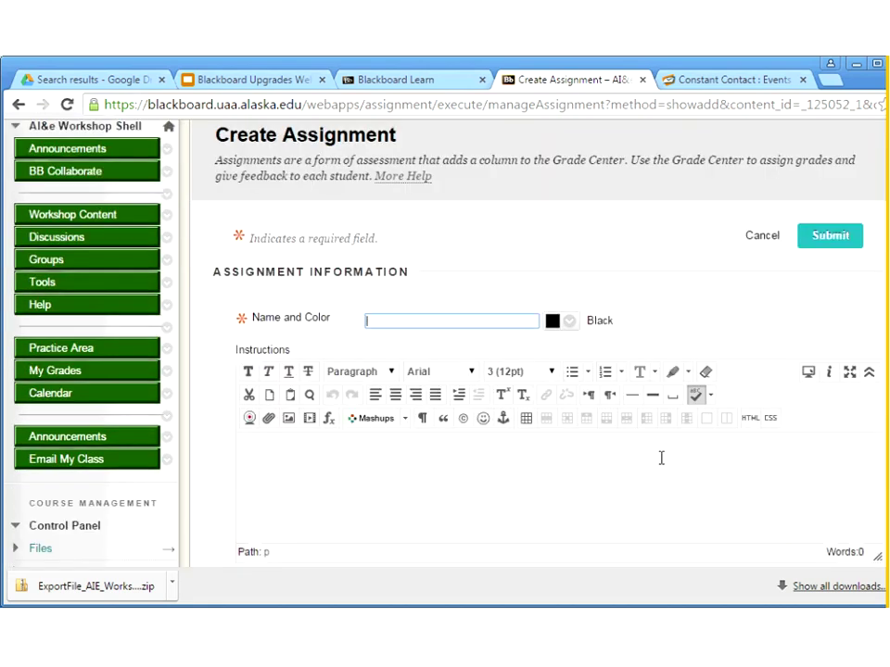
{"action": "scroll", "coordinate": [661, 458], "scroll_direction": "down", "scroll_amount": 1}
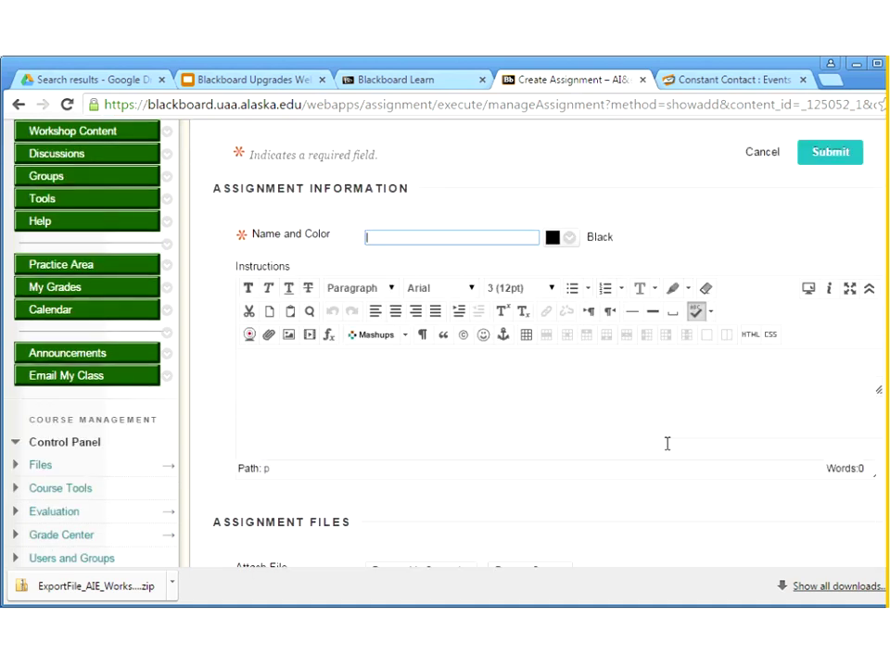
{"action": "scroll", "coordinate": [667, 444], "scroll_direction": "down", "scroll_amount": 2}
{"action": "scroll", "coordinate": [668, 450], "scroll_direction": "down", "scroll_amount": 4}
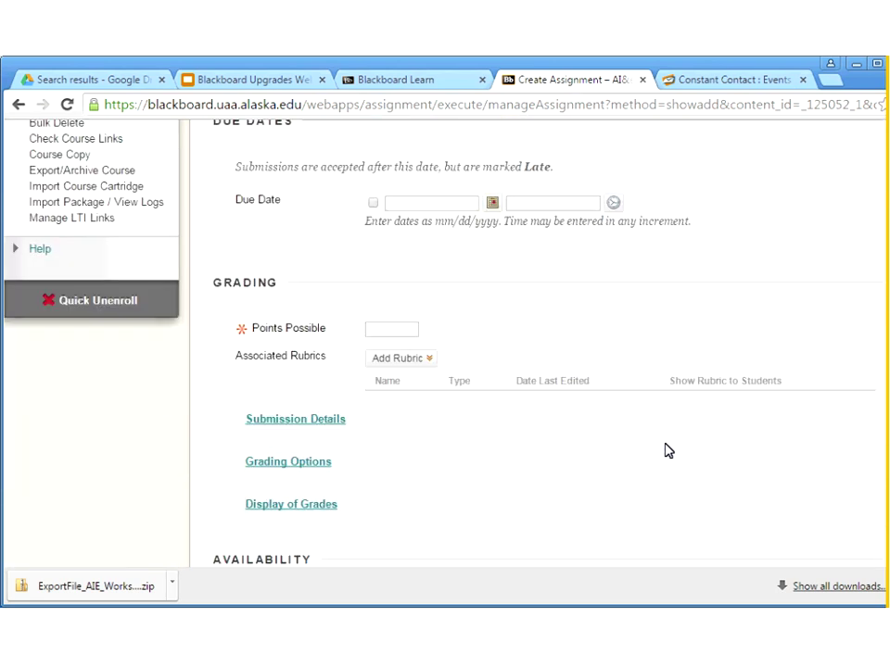
{"action": "scroll", "coordinate": [668, 451], "scroll_direction": "down", "scroll_amount": 1}
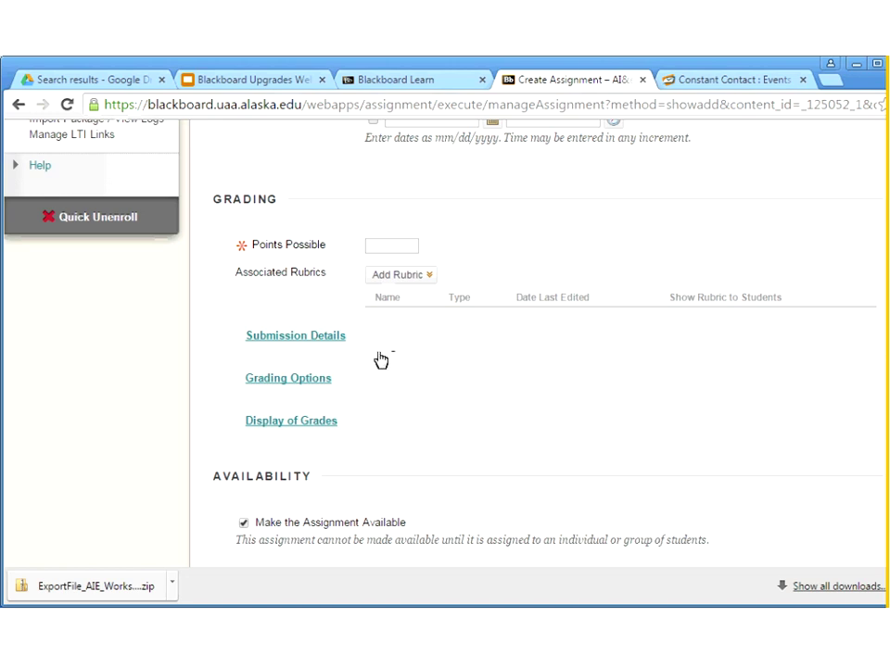
In Submission Details, allow students unlimited attempts on the assignment
{"action": "left_click", "coordinate": [278, 339]}
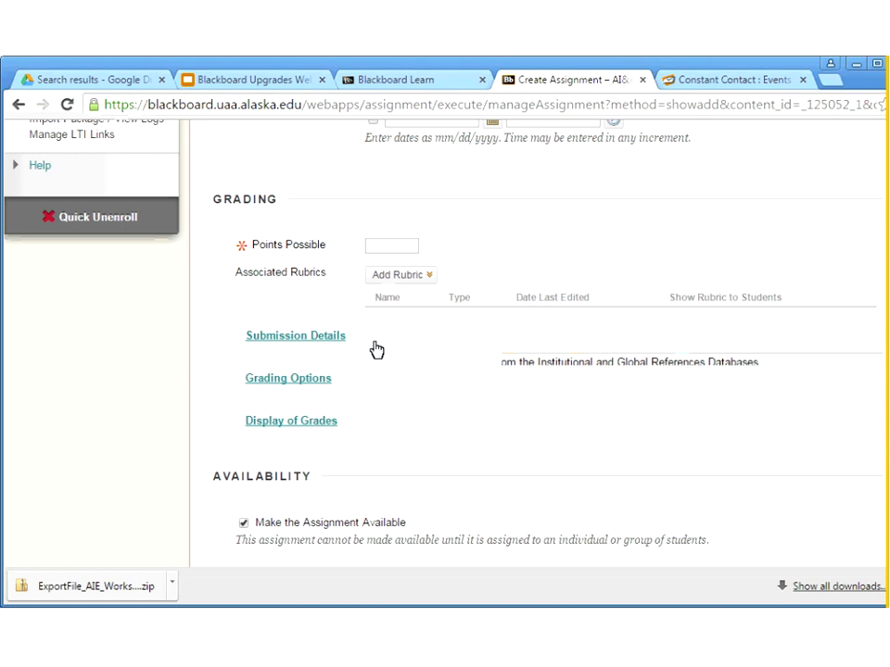
{"action": "scroll", "coordinate": [489, 362], "scroll_direction": "down", "scroll_amount": 1}
{"action": "scroll", "coordinate": [489, 362], "scroll_direction": "down", "scroll_amount": 1}
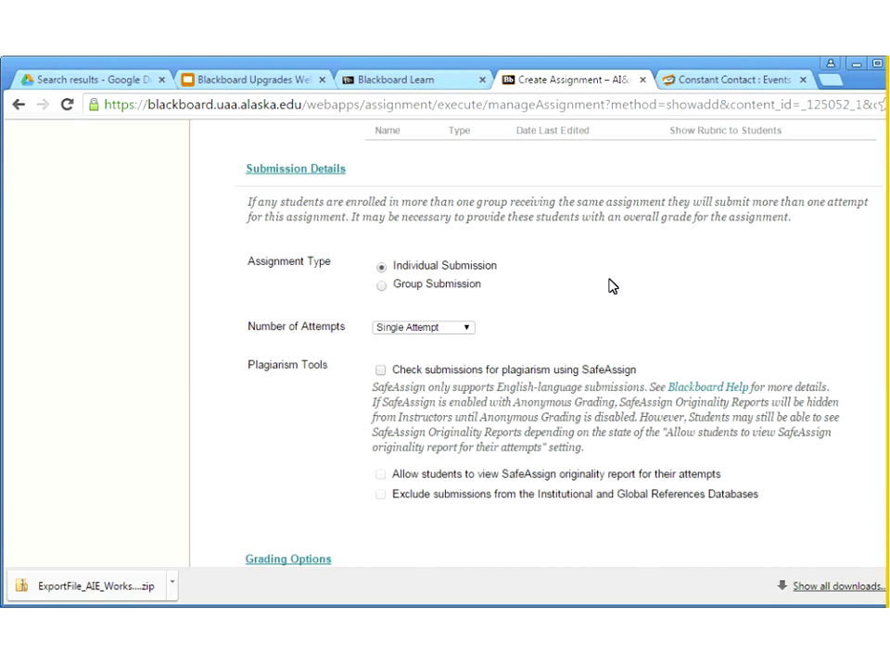
{"action": "left_click", "coordinate": [463, 329]}
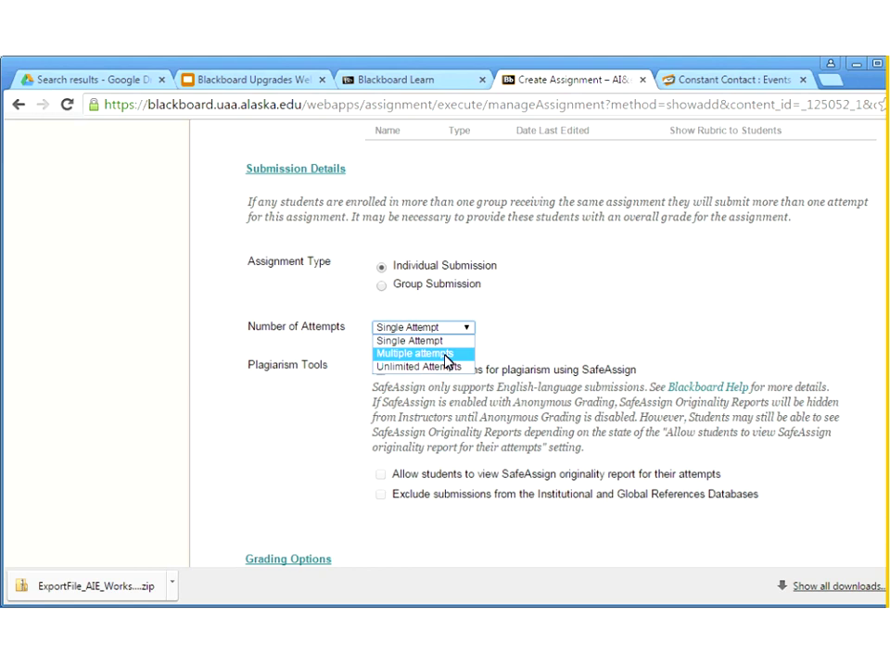
{"action": "left_click", "coordinate": [447, 354]}
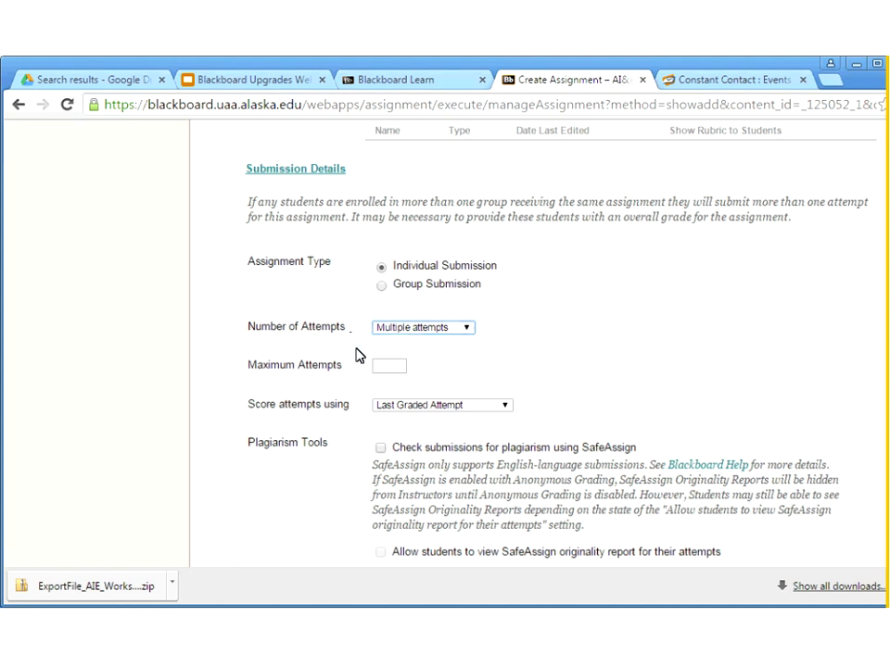
{"action": "left_click", "coordinate": [469, 330]}
{"action": "left_click", "coordinate": [468, 369]}
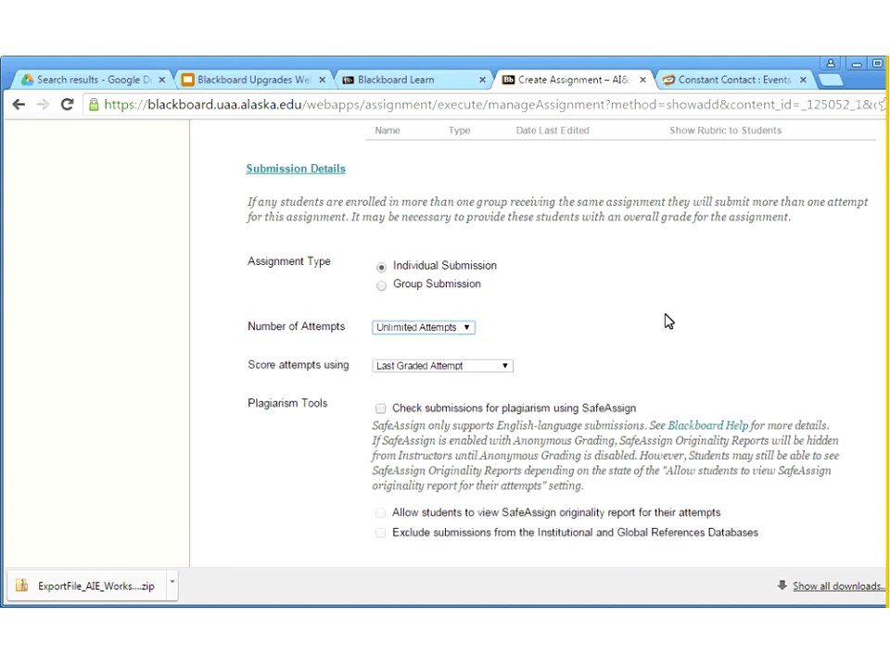
{"action": "scroll", "coordinate": [665, 321], "scroll_direction": "down", "scroll_amount": 1}
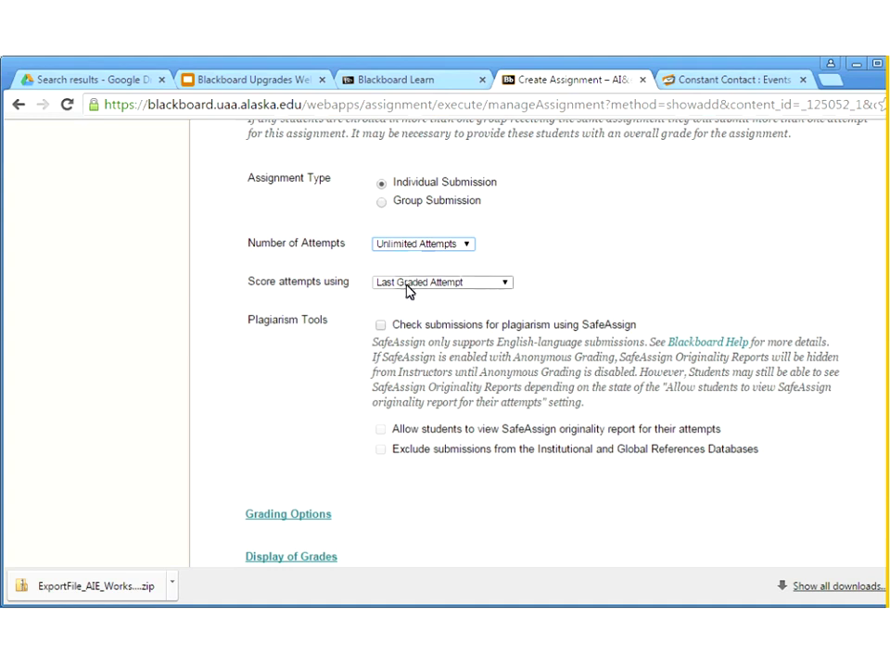
Keep Last Graded Attempt scoring, enable SafeAssign checking, and let students view originality reports
{"action": "left_click", "coordinate": [509, 290]}
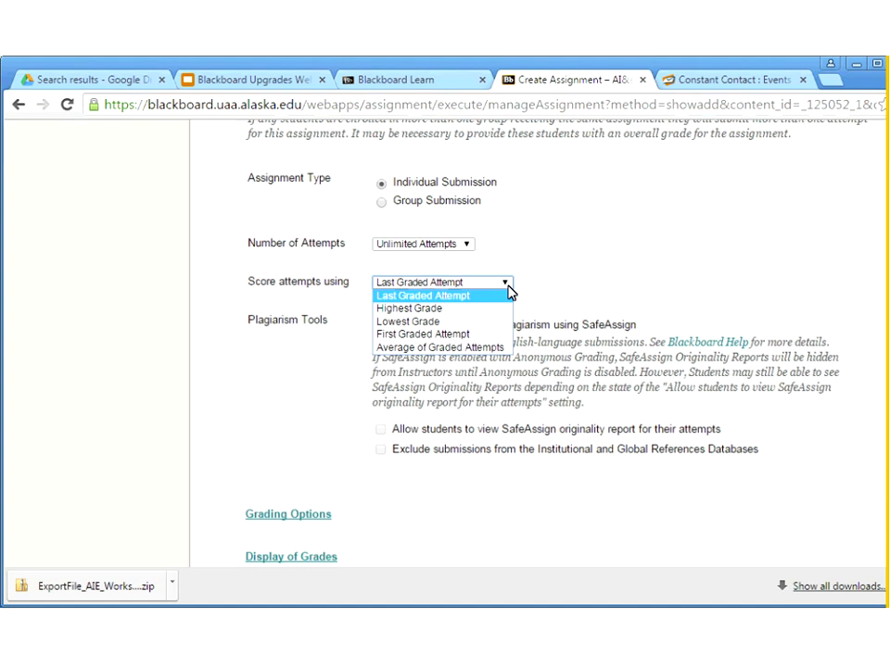
{"action": "left_click", "coordinate": [626, 278]}
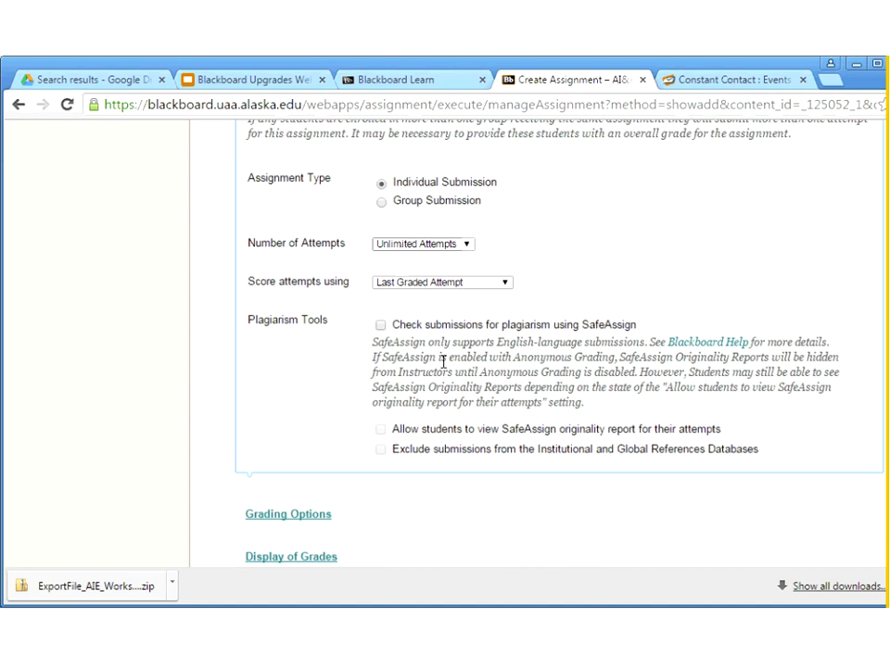
{"action": "left_click", "coordinate": [381, 325]}
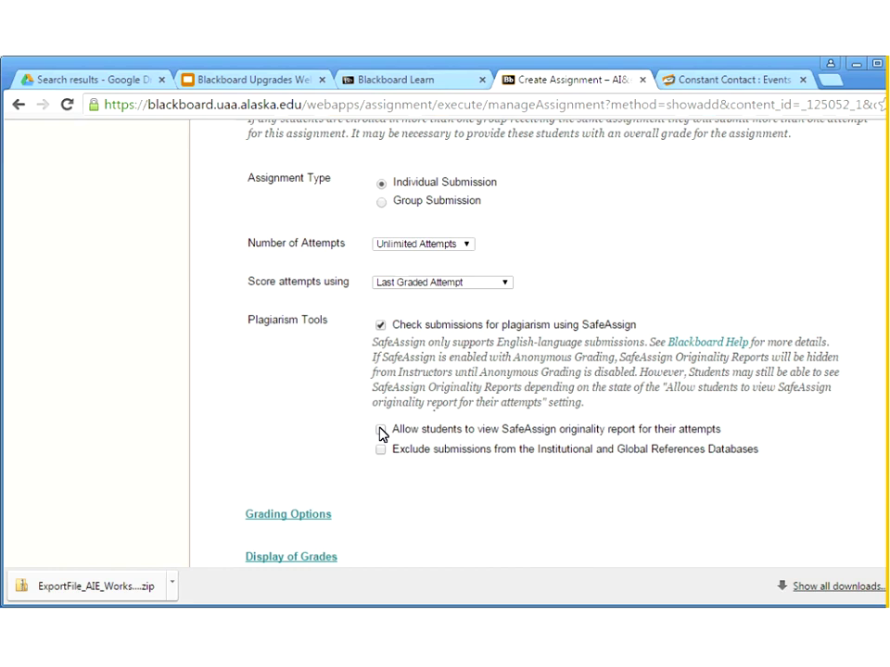
{"action": "left_click", "coordinate": [380, 430]}
{"action": "left_click", "coordinate": [380, 450]}
{"action": "left_click", "coordinate": [381, 451]}
{"action": "scroll", "coordinate": [560, 479], "scroll_direction": "down", "scroll_amount": 1}
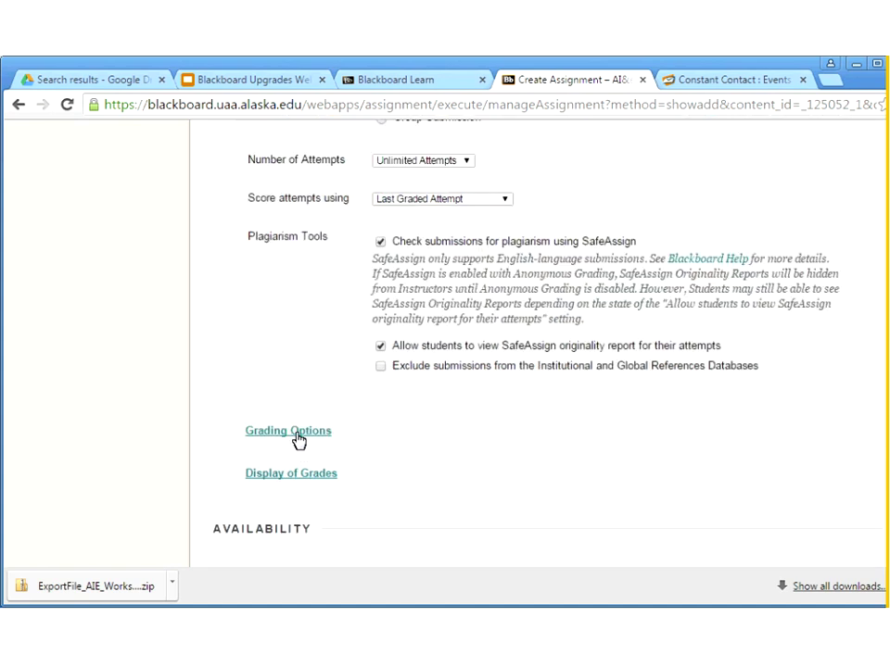
Expand Grading Options, leaving anonymous and delegated grading both off
{"action": "left_click", "coordinate": [295, 432]}
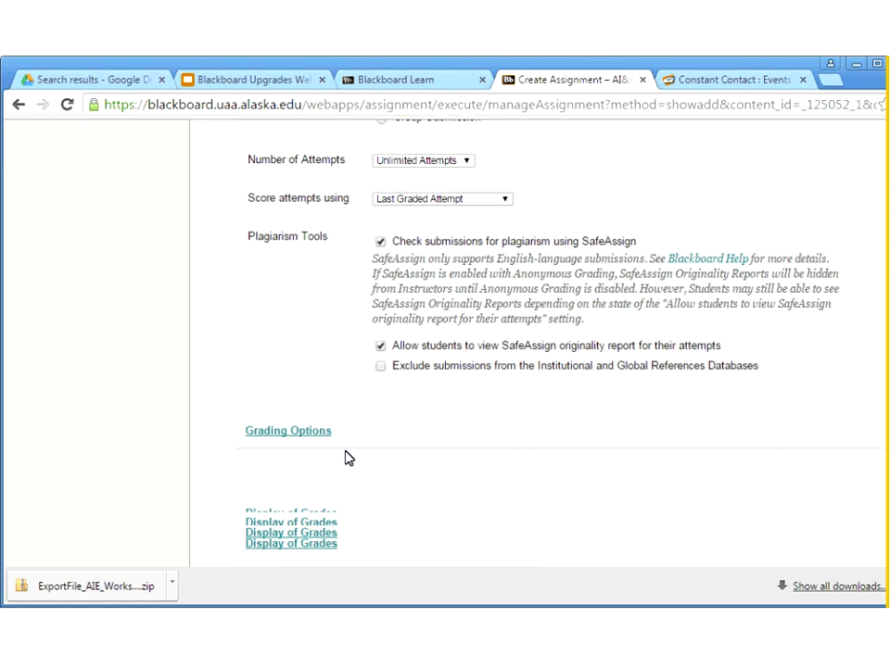
{"action": "scroll", "coordinate": [352, 463], "scroll_direction": "down", "scroll_amount": 3}
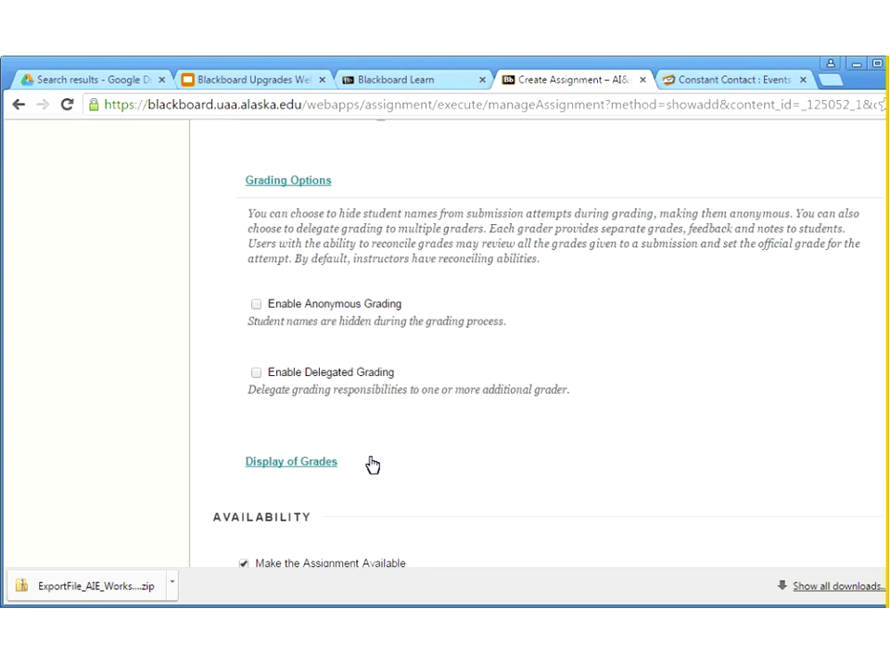
{"action": "scroll", "coordinate": [371, 463], "scroll_direction": "down", "scroll_amount": 1}
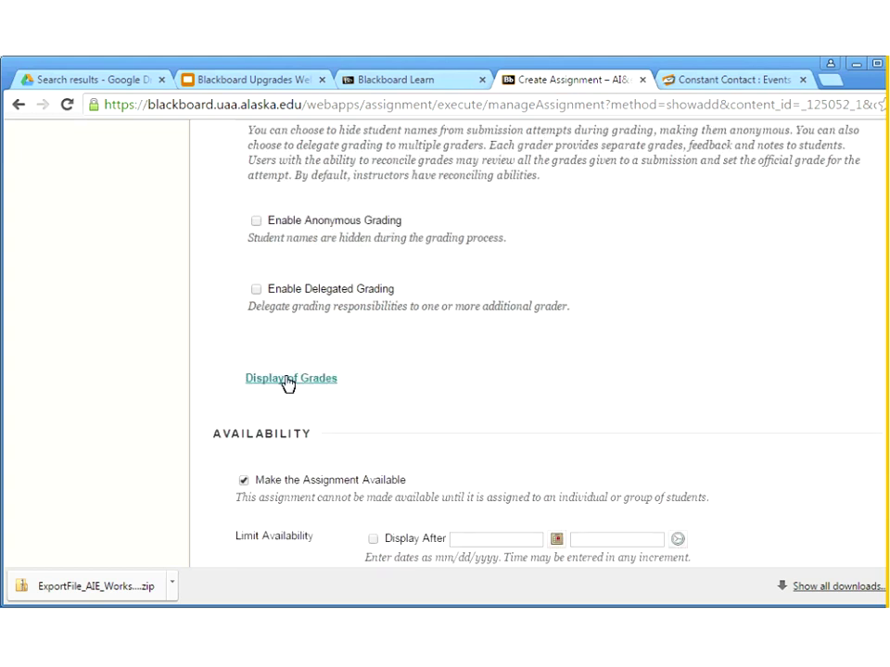
Set the primary grade display to Percentage and the secondary display to None
{"action": "left_click", "coordinate": [288, 380]}
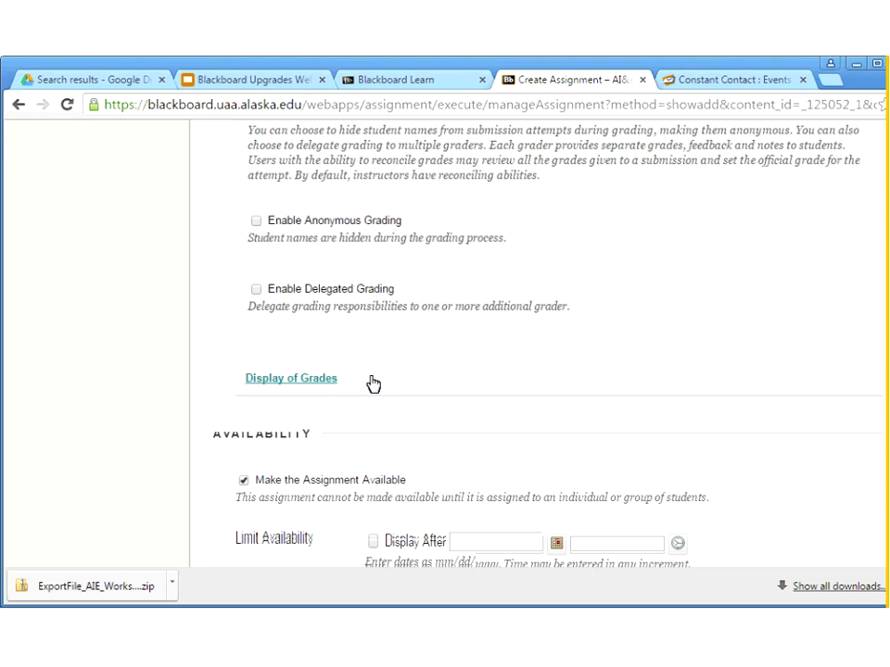
{"action": "scroll", "coordinate": [250, 385], "scroll_direction": "down", "scroll_amount": 2}
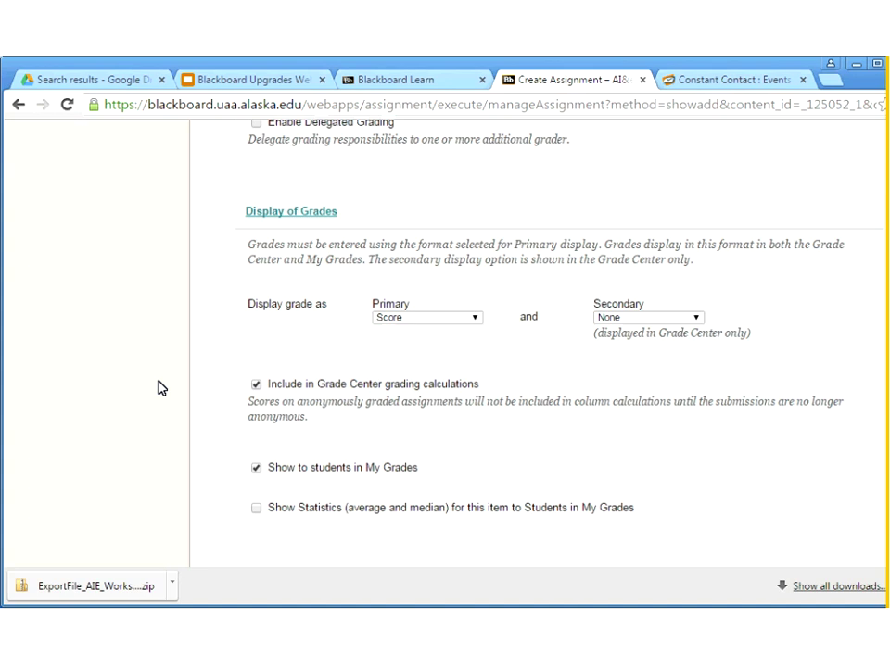
{"action": "left_click", "coordinate": [472, 318]}
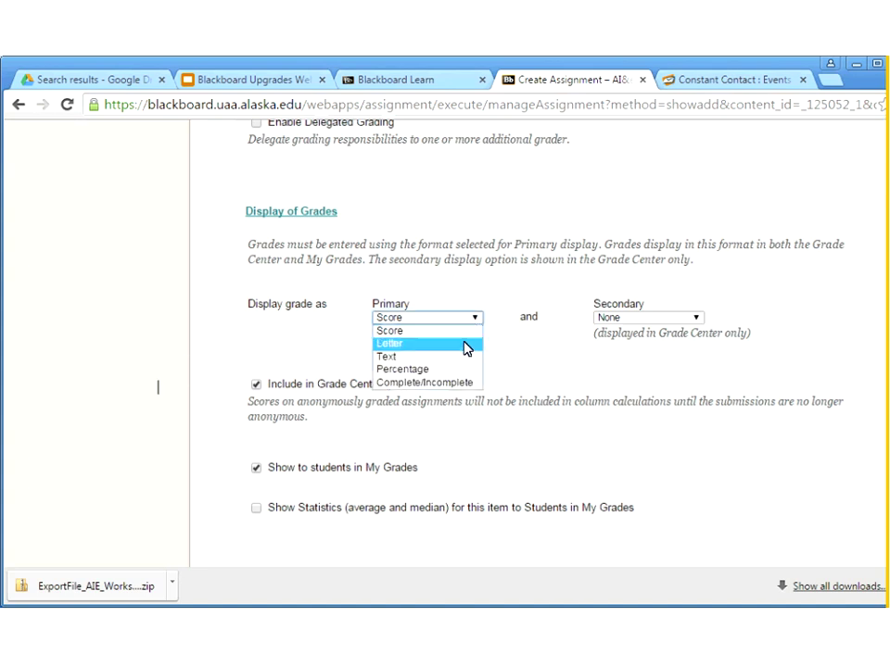
{"action": "left_click", "coordinate": [464, 370]}
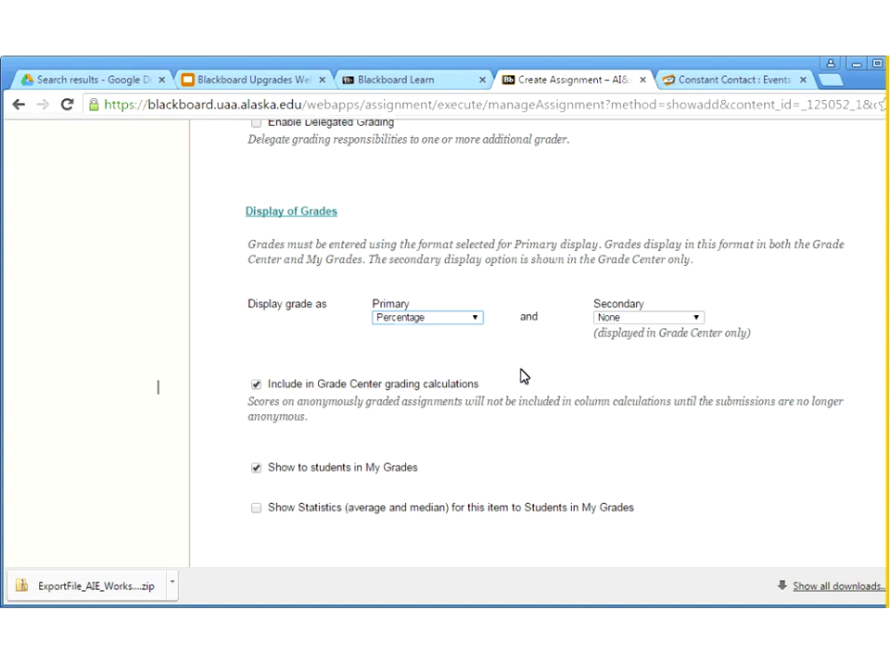
{"action": "left_click", "coordinate": [690, 319]}
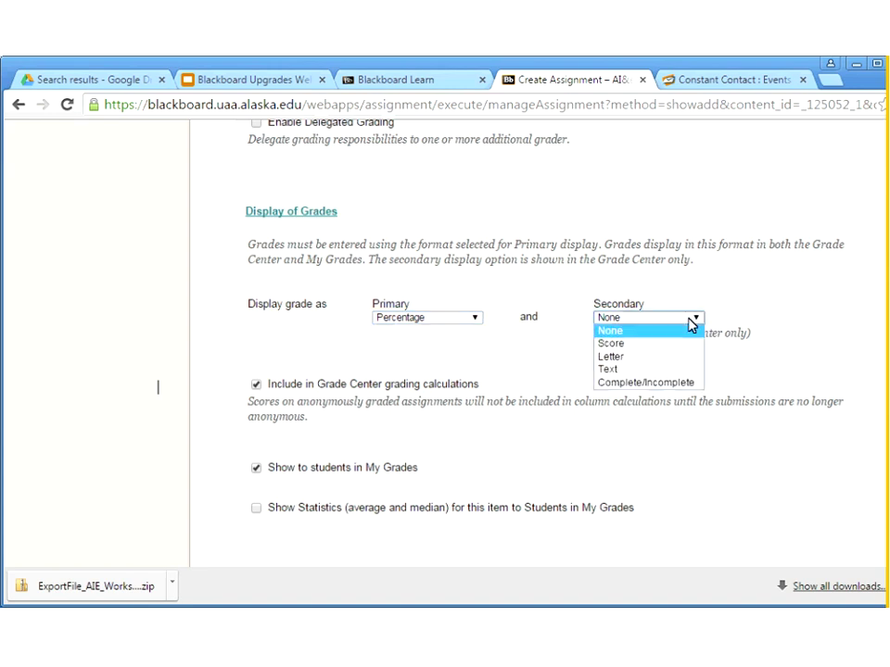
{"action": "left_click", "coordinate": [633, 358]}
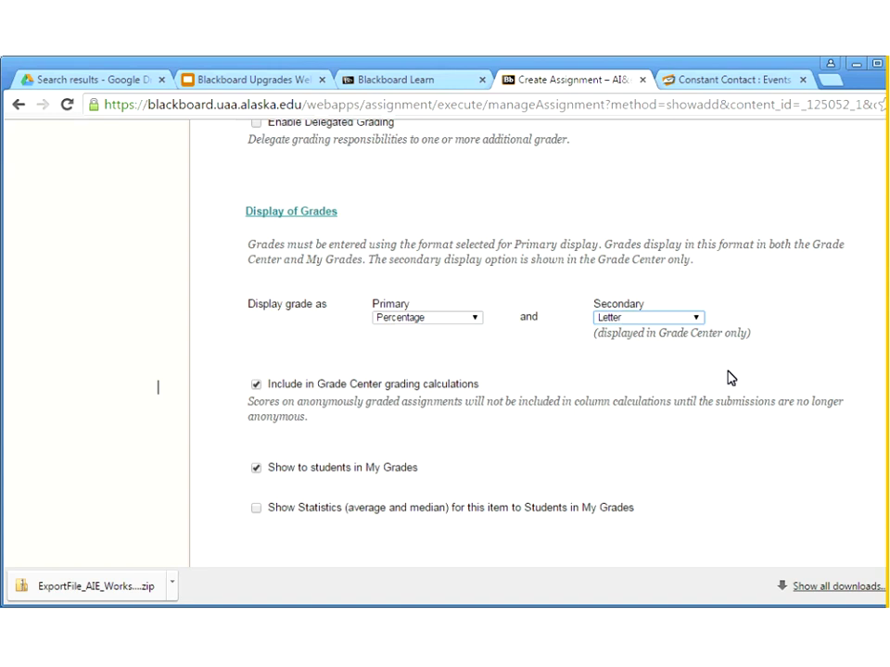
{"action": "left_click", "coordinate": [697, 318]}
{"action": "left_click", "coordinate": [676, 332]}
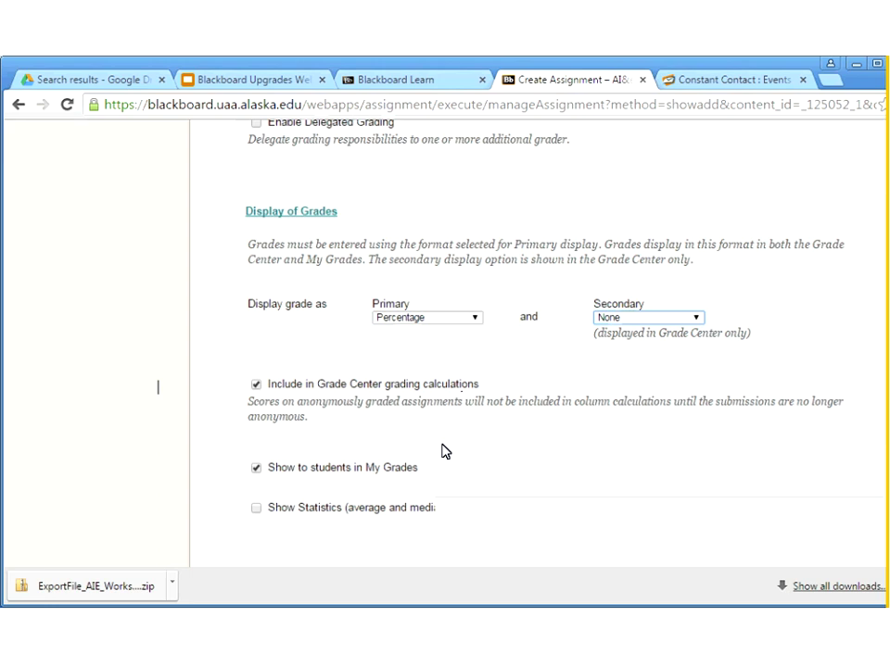
Keep the grade shown in My Grades and turn on Track Number of Views
{"action": "scroll", "coordinate": [442, 451], "scroll_direction": "down", "scroll_amount": 1}
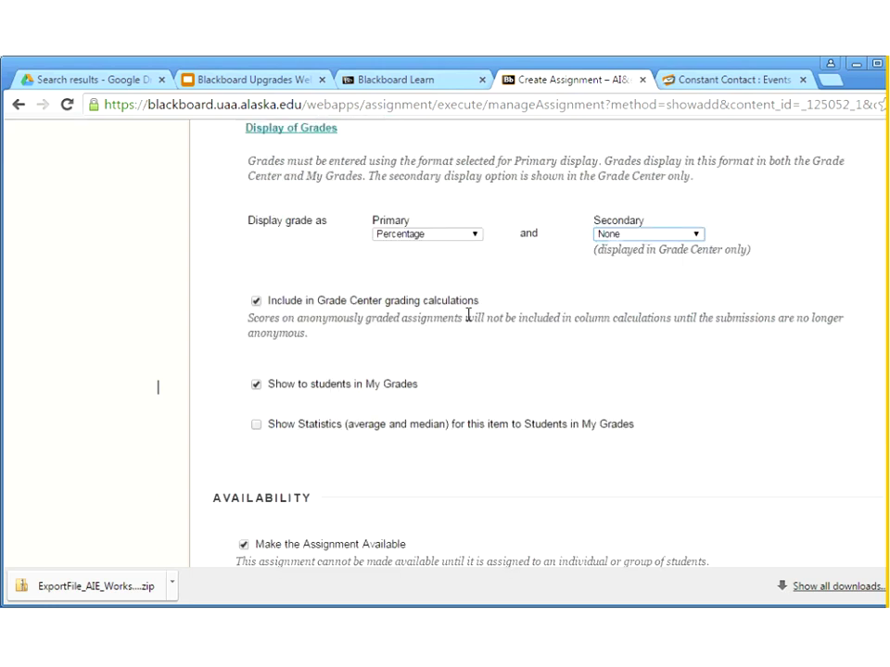
{"action": "left_click", "coordinate": [256, 385]}
{"action": "left_click", "coordinate": [255, 385]}
{"action": "scroll", "coordinate": [371, 400], "scroll_direction": "down", "scroll_amount": 1}
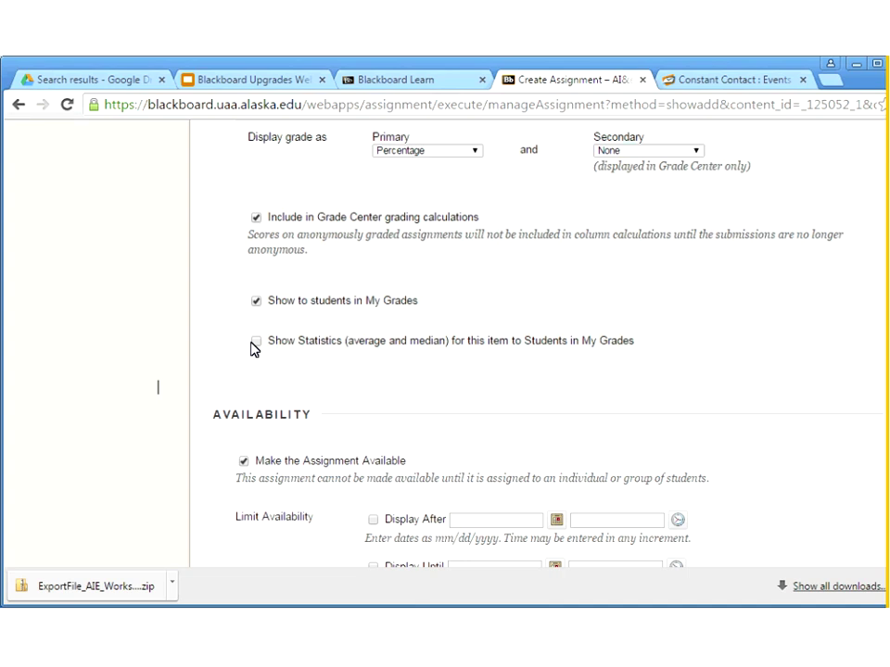
{"action": "scroll", "coordinate": [264, 316], "scroll_direction": "down", "scroll_amount": 2}
{"action": "scroll", "coordinate": [264, 316], "scroll_direction": "up", "scroll_amount": 3}
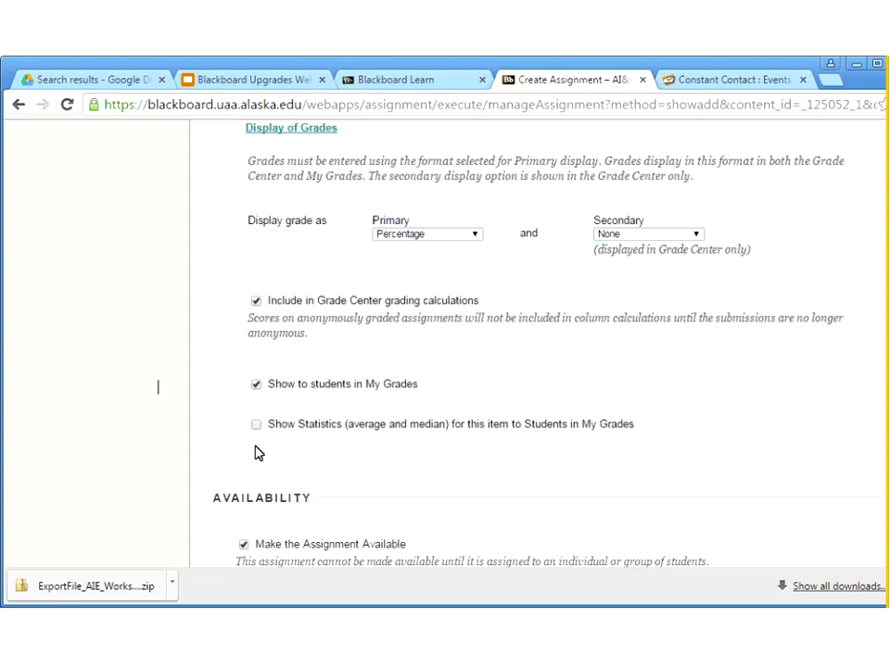
{"action": "scroll", "coordinate": [257, 454], "scroll_direction": "up", "scroll_amount": 5}
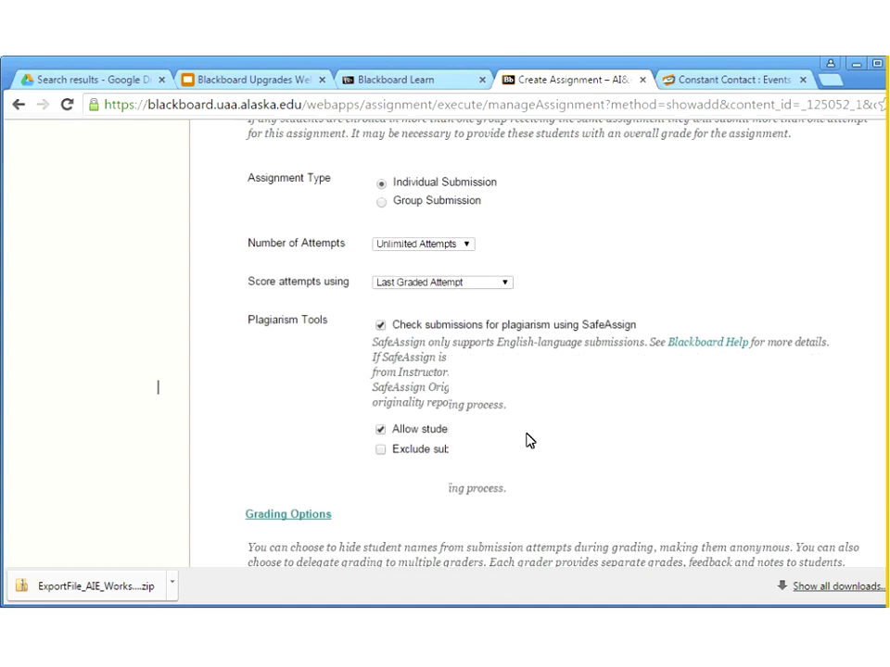
{"action": "scroll", "coordinate": [525, 440], "scroll_direction": "down", "scroll_amount": 3}
{"action": "scroll", "coordinate": [526, 441], "scroll_direction": "down", "scroll_amount": 4}
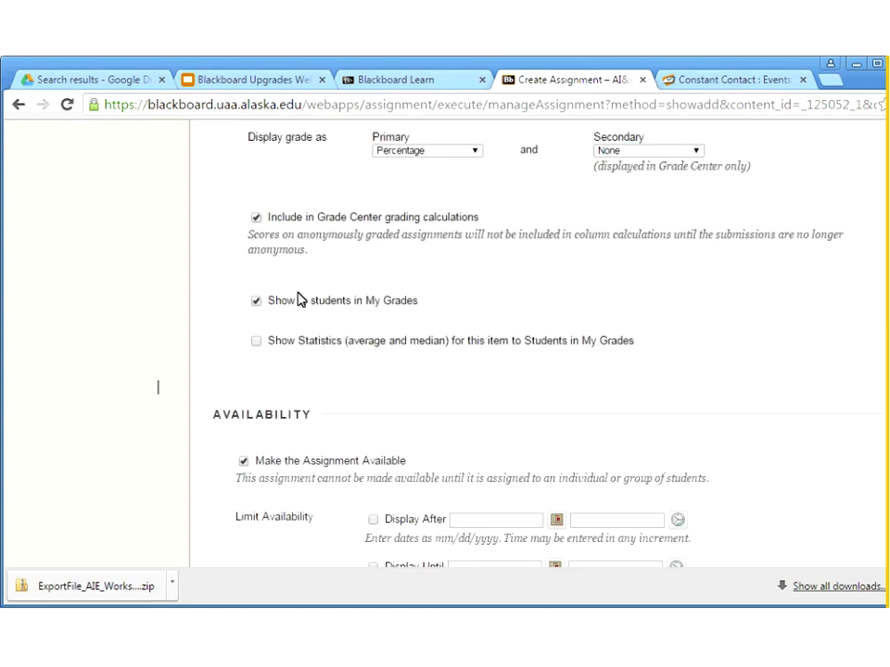
{"action": "scroll", "coordinate": [314, 339], "scroll_direction": "down", "scroll_amount": 1}
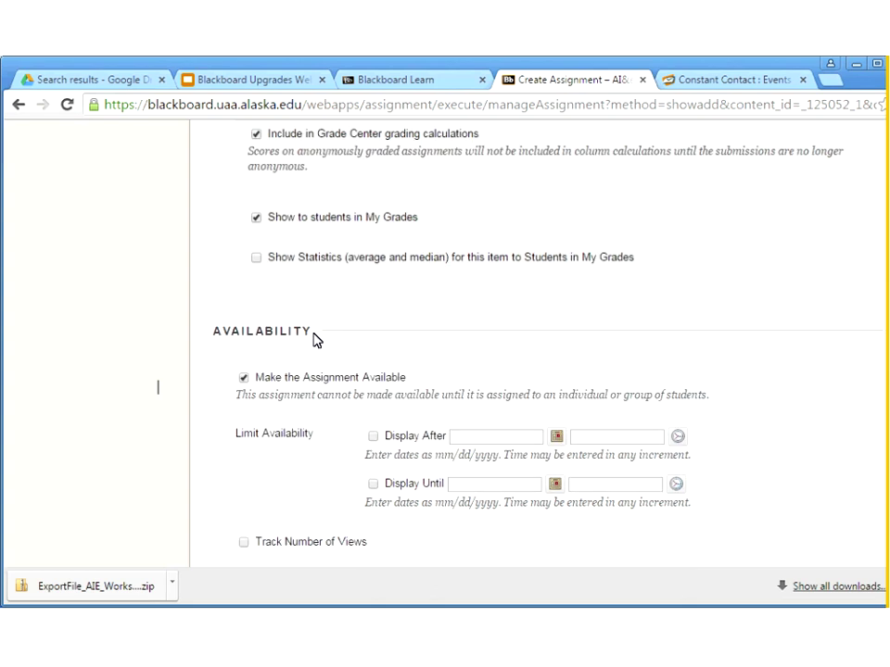
{"action": "scroll", "coordinate": [314, 338], "scroll_direction": "down", "scroll_amount": 1}
{"action": "scroll", "coordinate": [284, 341], "scroll_direction": "down", "scroll_amount": 1}
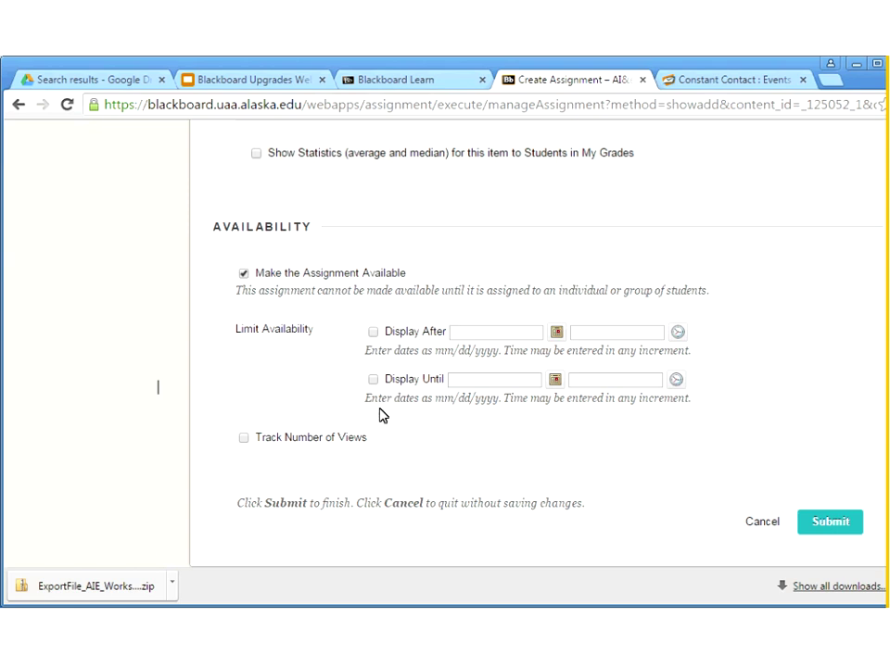
{"action": "left_click", "coordinate": [245, 440]}
Collapse the Display of Grades and Submission Details sections
{"action": "left_click", "coordinate": [741, 528]}
{"action": "scroll", "coordinate": [742, 537], "scroll_direction": "up", "scroll_amount": 5}
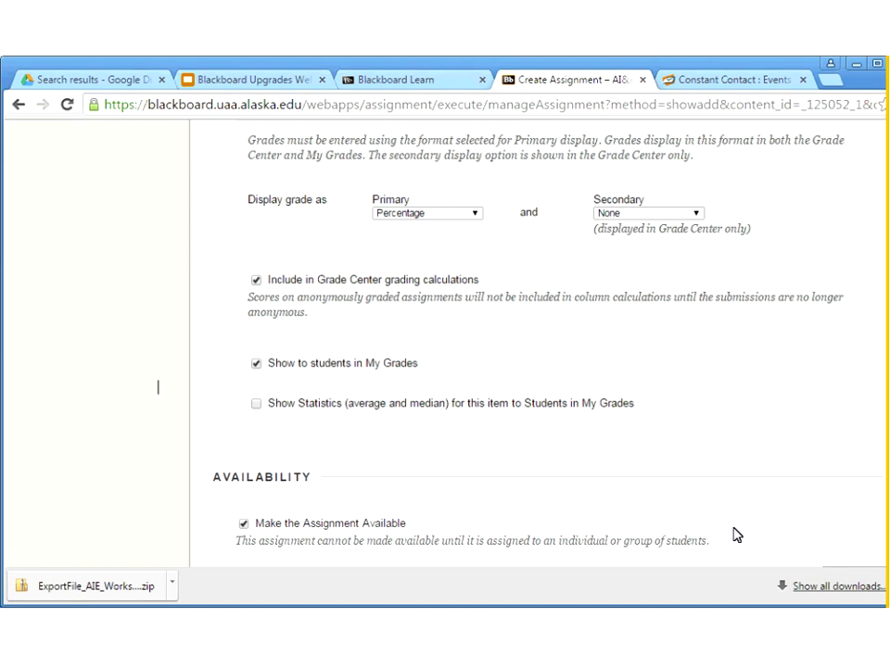
{"action": "scroll", "coordinate": [732, 535], "scroll_direction": "up", "scroll_amount": 5}
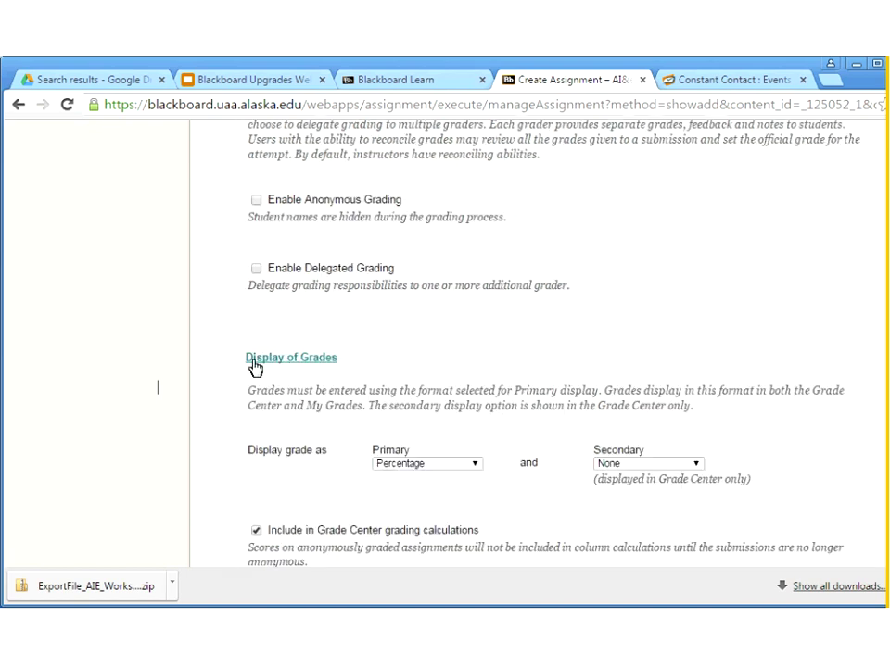
{"action": "left_click", "coordinate": [255, 362]}
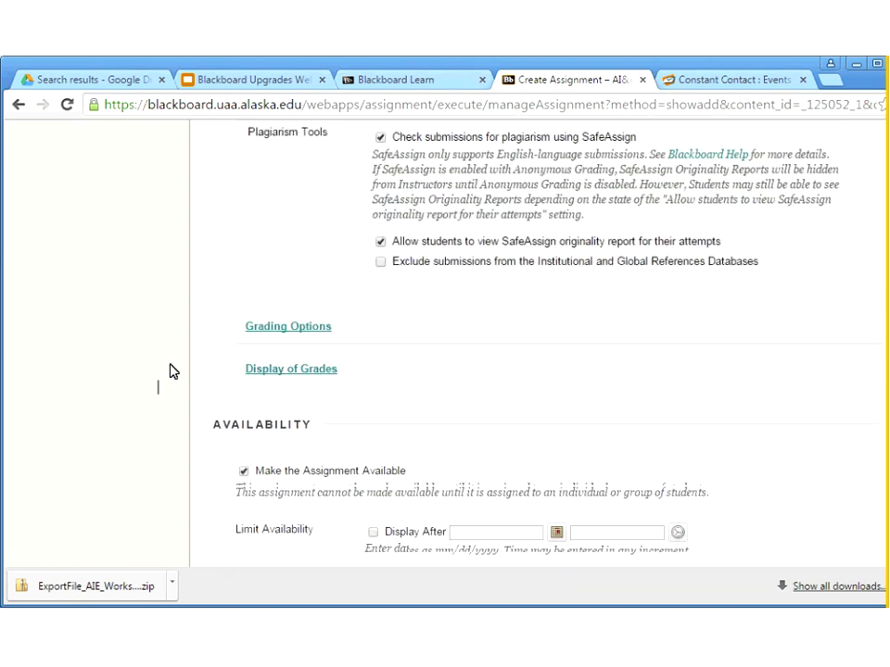
{"action": "scroll", "coordinate": [169, 370], "scroll_direction": "up", "scroll_amount": 10}
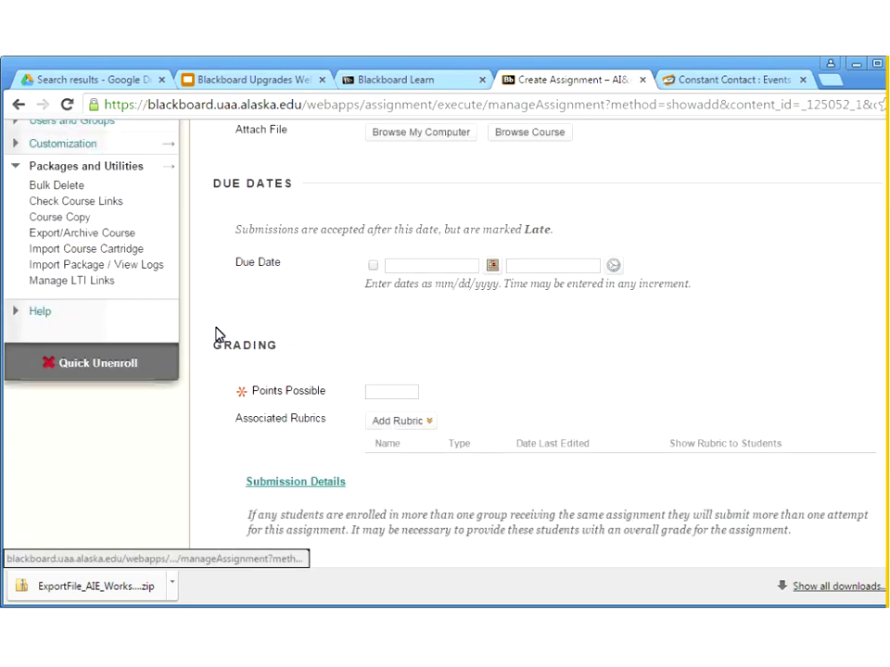
{"action": "scroll", "coordinate": [215, 336], "scroll_direction": "up", "scroll_amount": 2}
{"action": "scroll", "coordinate": [222, 352], "scroll_direction": "up", "scroll_amount": 2}
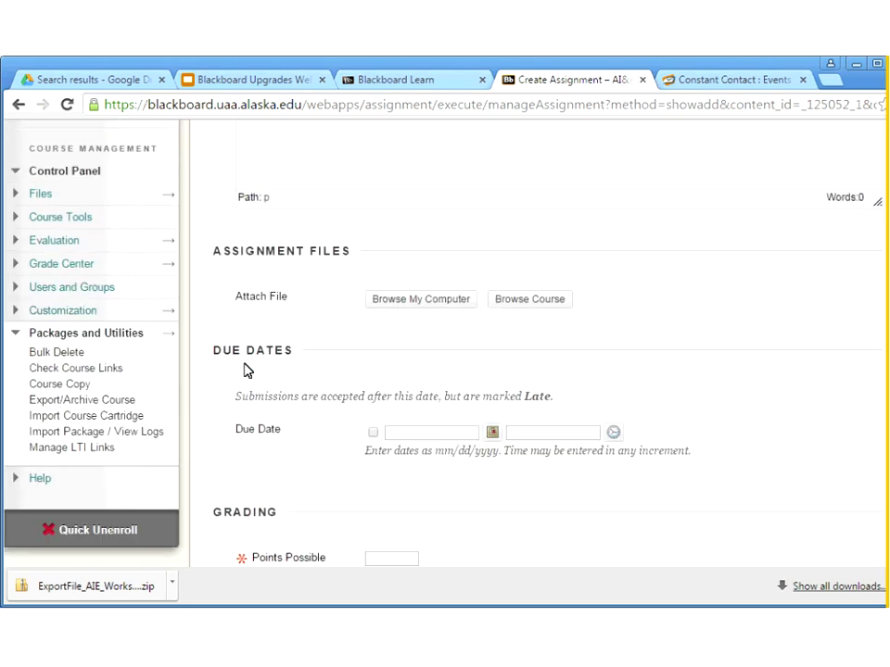
{"action": "scroll", "coordinate": [235, 393], "scroll_direction": "down", "scroll_amount": 2}
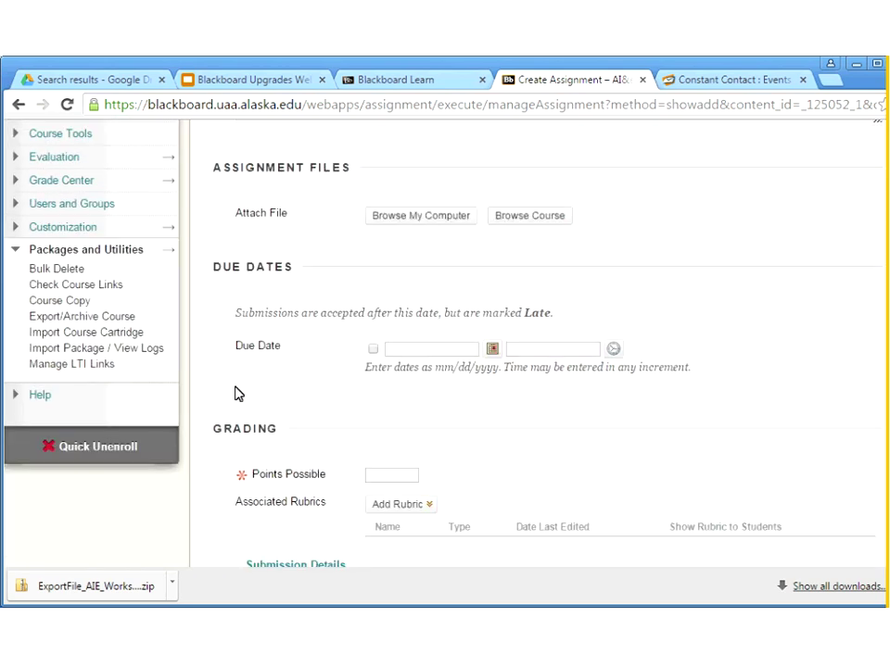
{"action": "scroll", "coordinate": [234, 394], "scroll_direction": "down", "scroll_amount": 2}
{"action": "scroll", "coordinate": [238, 394], "scroll_direction": "down", "scroll_amount": 2}
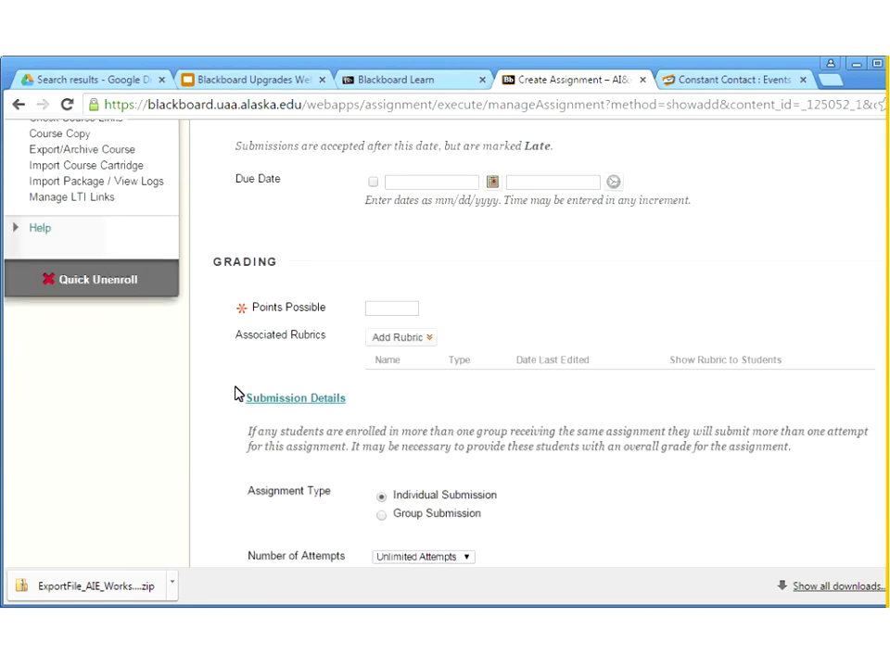
{"action": "scroll", "coordinate": [234, 394], "scroll_direction": "down", "scroll_amount": 4}
{"action": "left_click", "coordinate": [274, 231]}
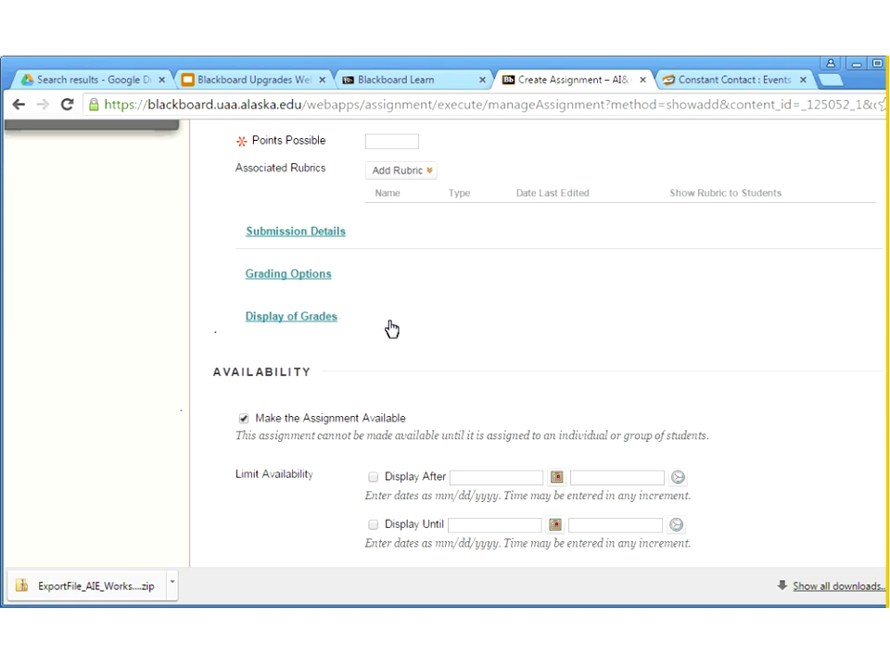
Cancel the Create Assignment form without saving the assignment
{"action": "scroll", "coordinate": [393, 323], "scroll_direction": "up", "scroll_amount": 2}
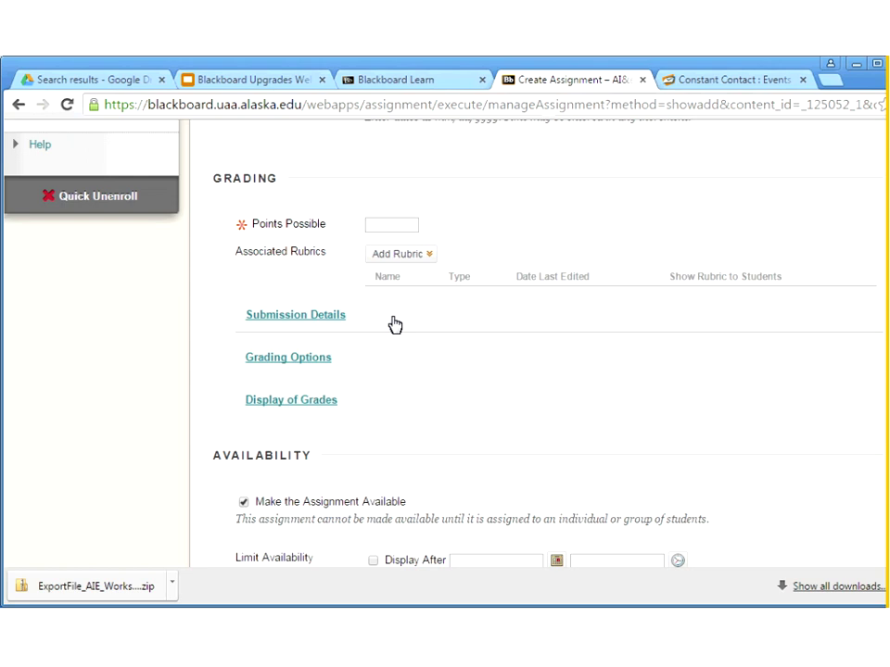
{"action": "scroll", "coordinate": [394, 323], "scroll_direction": "up", "scroll_amount": 5}
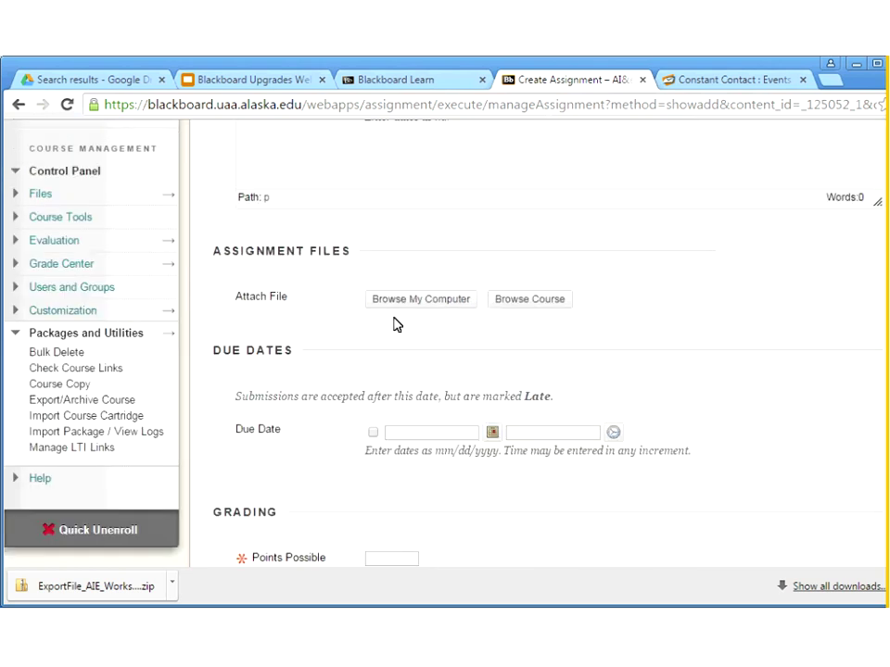
{"action": "scroll", "coordinate": [394, 322], "scroll_direction": "up", "scroll_amount": 5}
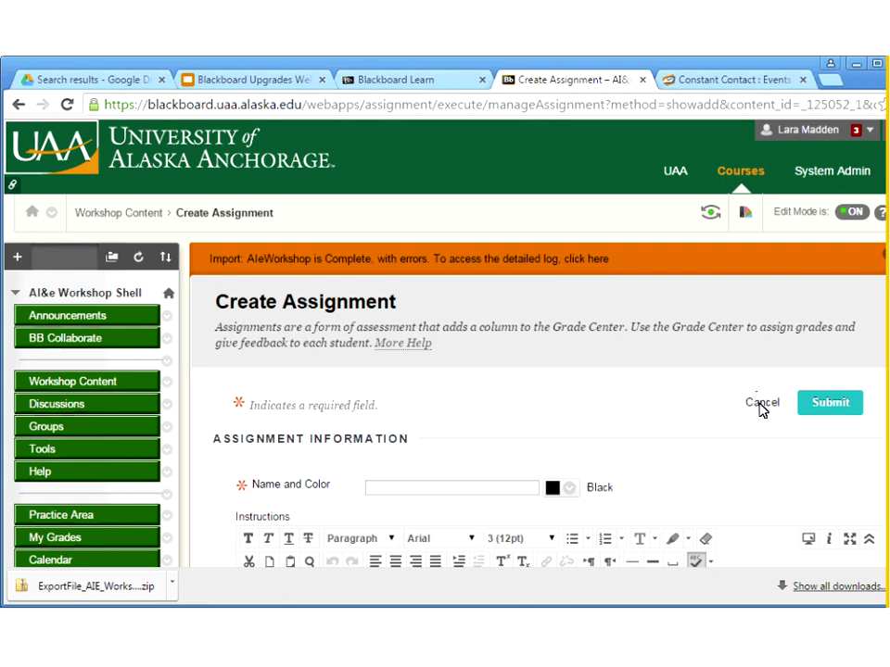
{"action": "left_click", "coordinate": [760, 405]}
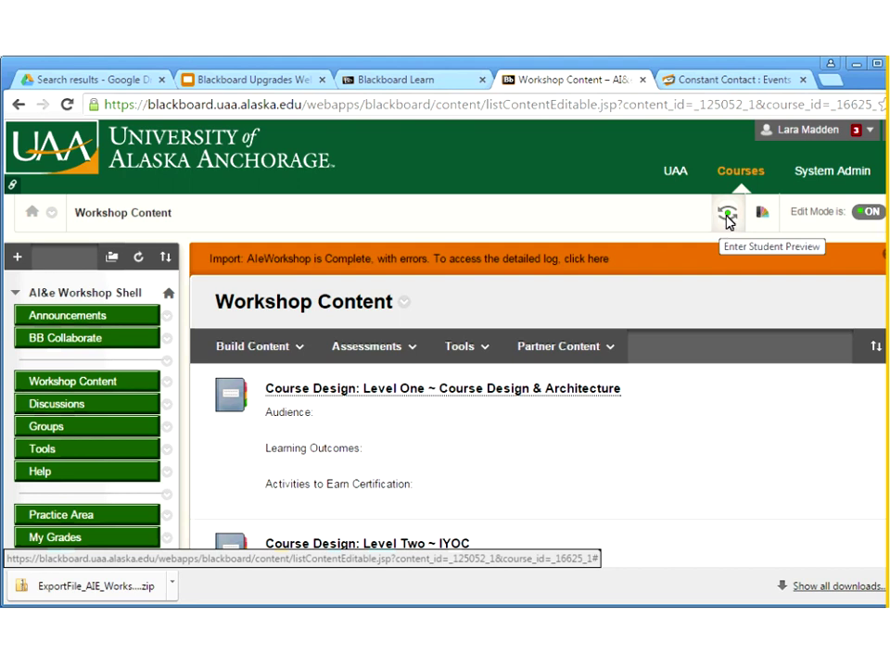
Enter Student Preview from the course header to see the course as a student
{"action": "left_click", "coordinate": [726, 219]}
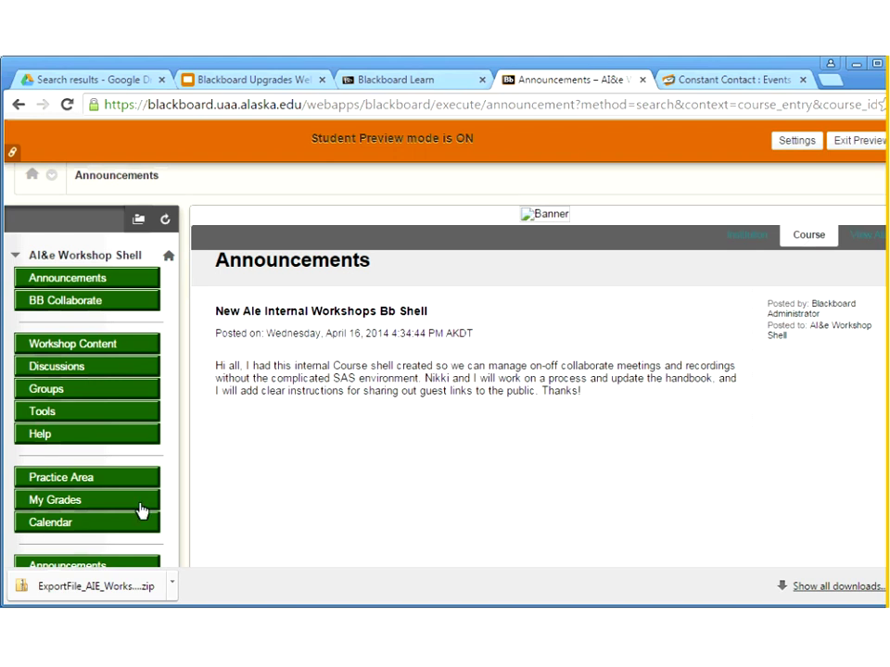
Open My Grades and find Test SafeAssign Here listed as upcoming, out of 10
{"action": "left_click", "coordinate": [34, 500]}
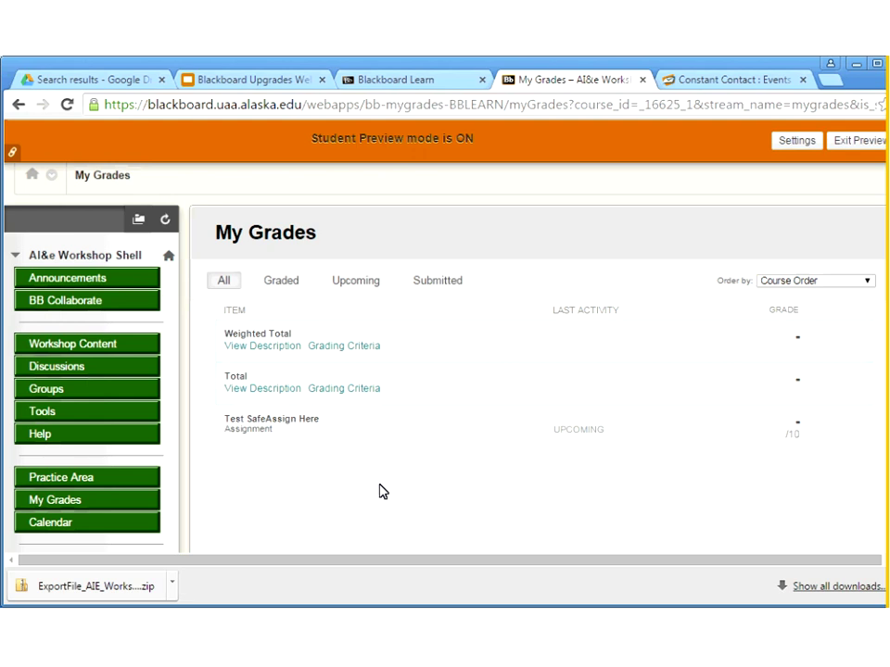
{"action": "scroll", "coordinate": [290, 483], "scroll_direction": "down", "scroll_amount": 1}
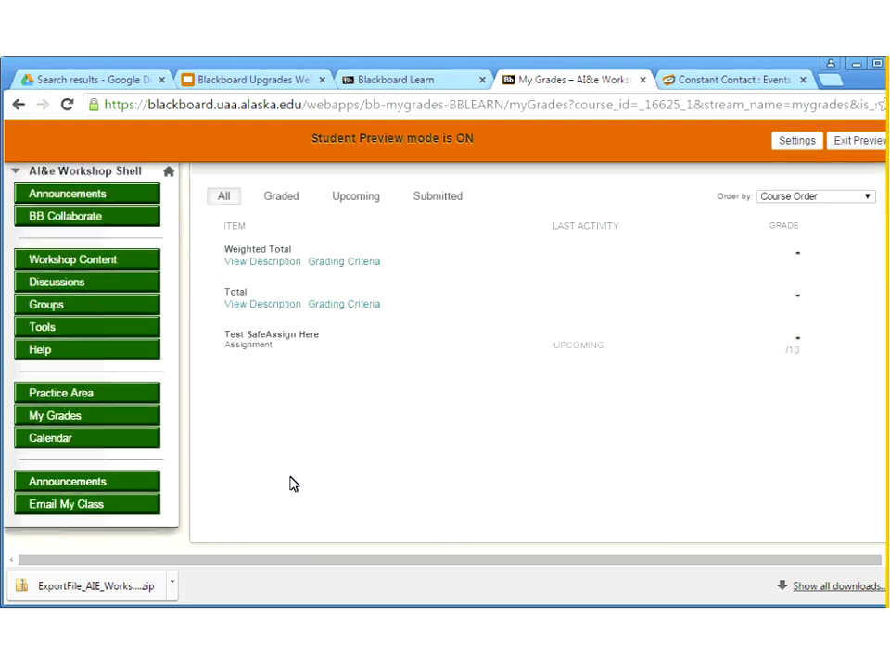
{"action": "scroll", "coordinate": [290, 483], "scroll_direction": "up", "scroll_amount": 1}
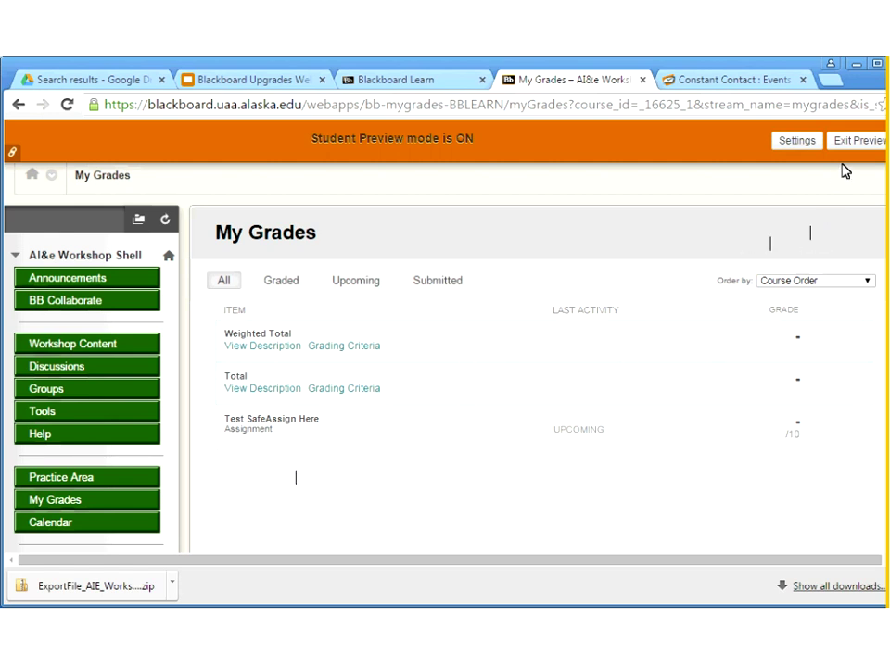
Exit Student Preview, keeping the preview user and all its data
{"action": "left_click", "coordinate": [858, 141]}
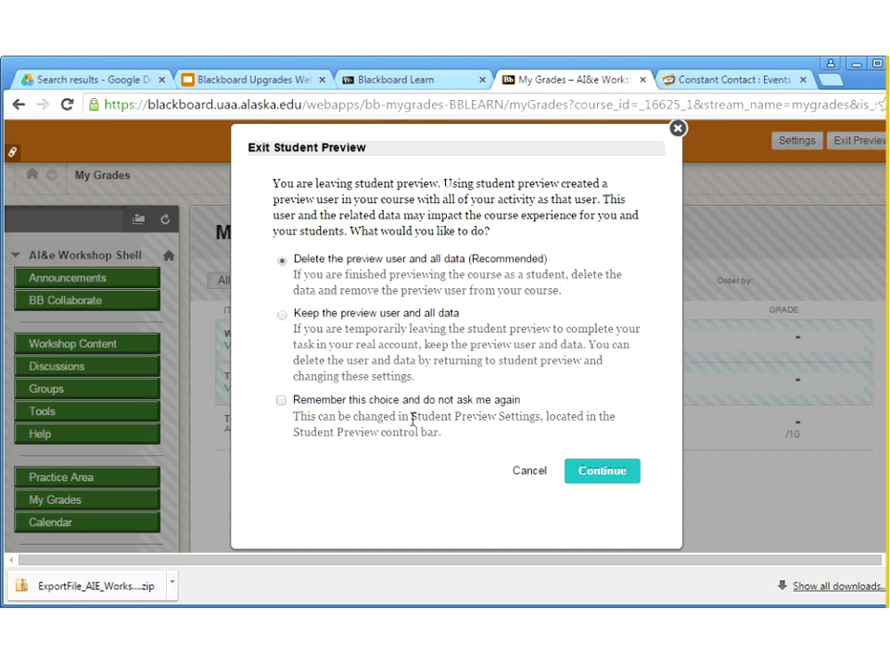
{"action": "left_click", "coordinate": [282, 315]}
{"action": "left_click", "coordinate": [602, 470]}
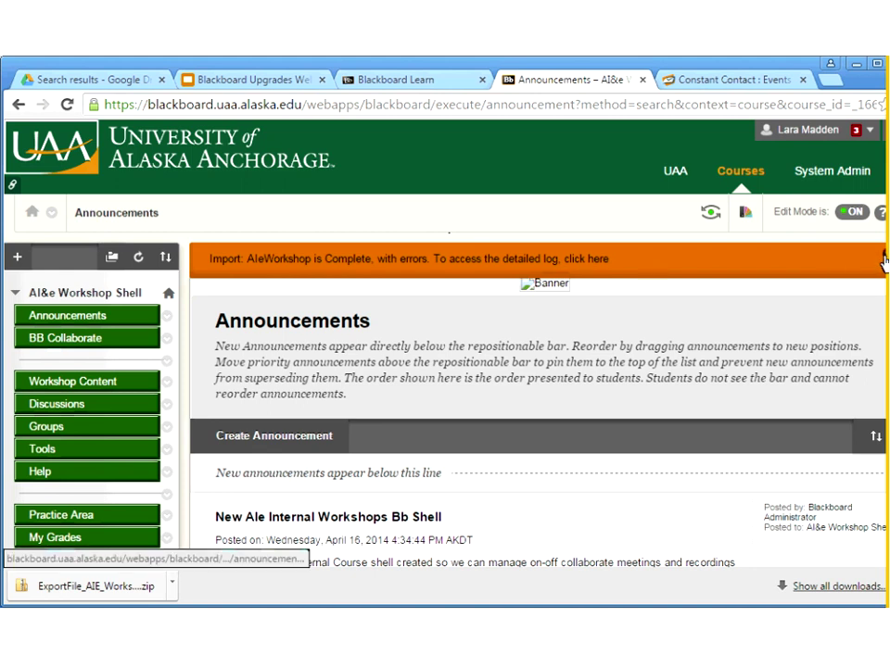
Close the orange import-complete notice on Announcements, then return there after glancing at the slides
{"action": "left_click", "coordinate": [885, 260]}
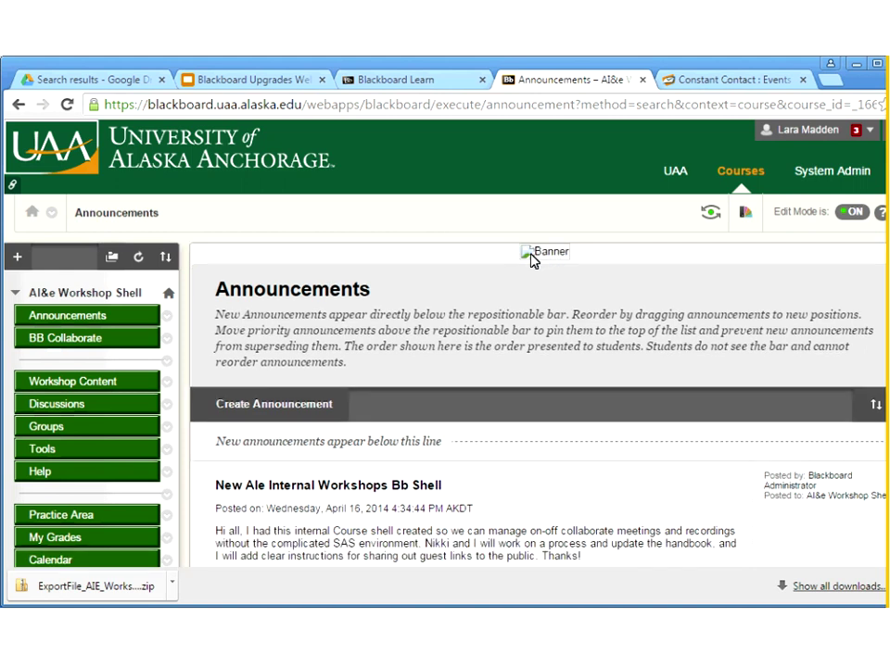
{"action": "scroll", "coordinate": [375, 313], "scroll_direction": "down", "scroll_amount": 1}
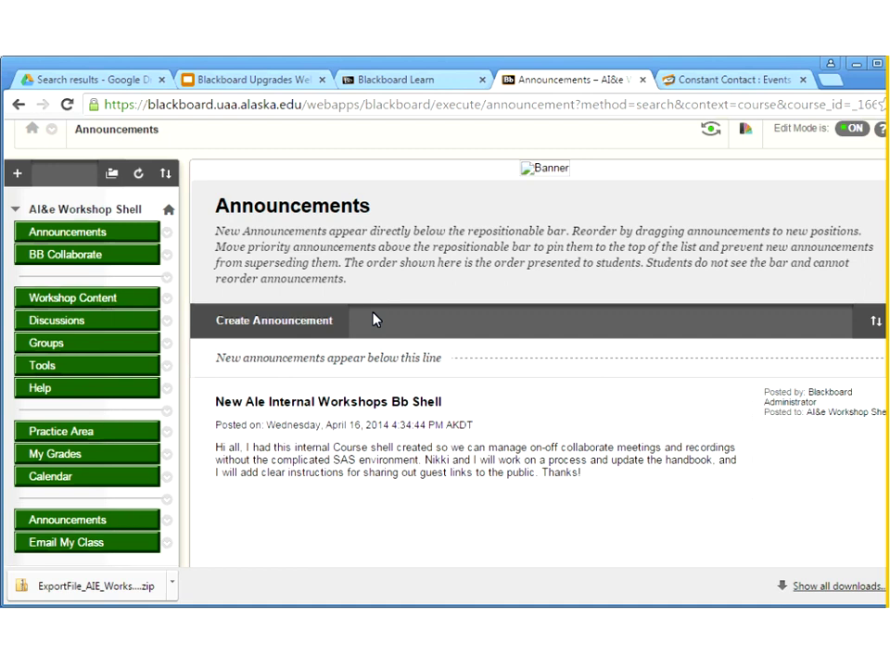
{"action": "key", "text": "ctrl+2"}
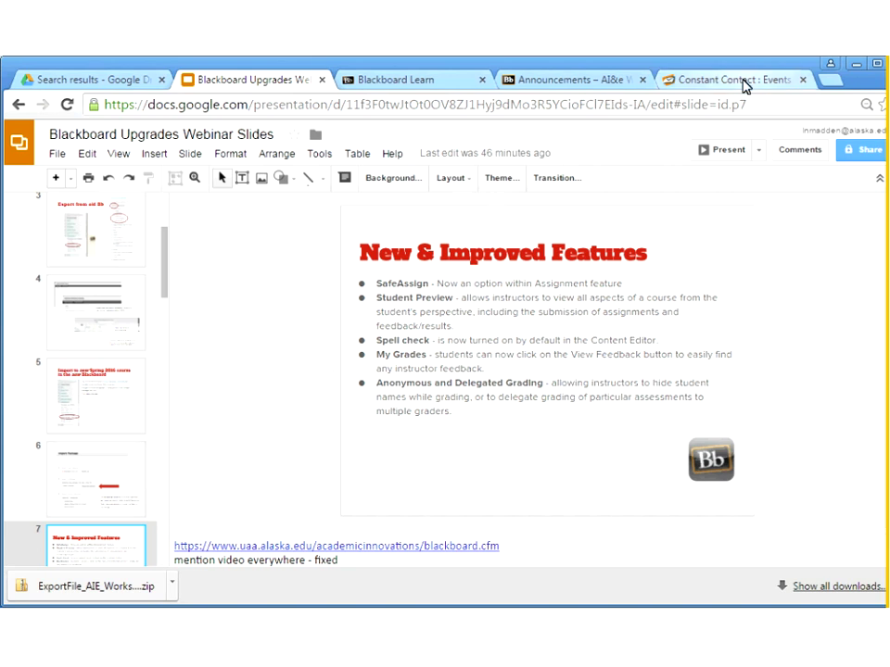
{"action": "left_click", "coordinate": [570, 80]}
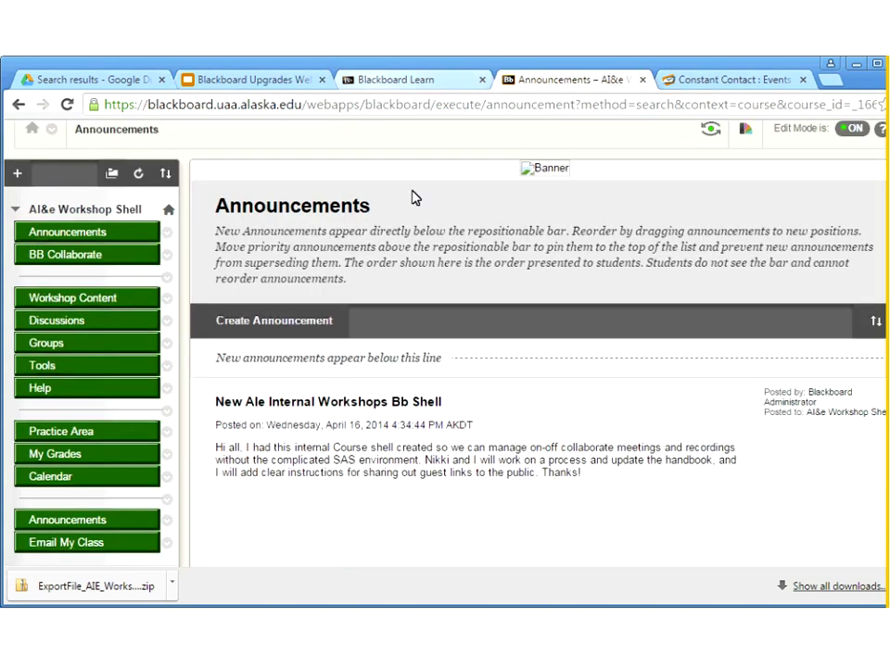
{"action": "scroll", "coordinate": [403, 326], "scroll_direction": "up", "scroll_amount": 1}
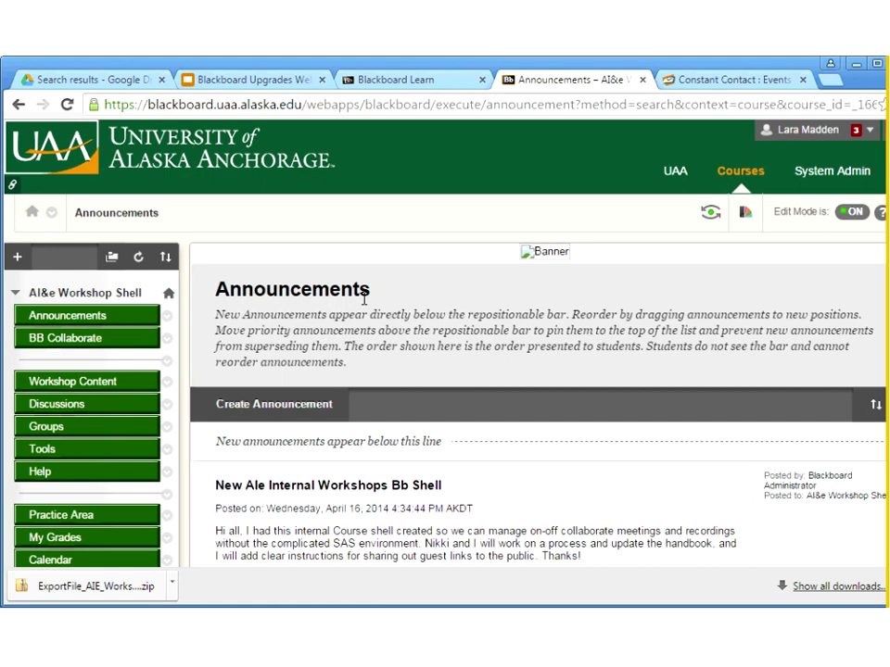
Review the SafeAssign Assignment, Grading SafeAssign and QuickView slides up to Student Preview
{"action": "left_click", "coordinate": [259, 80]}
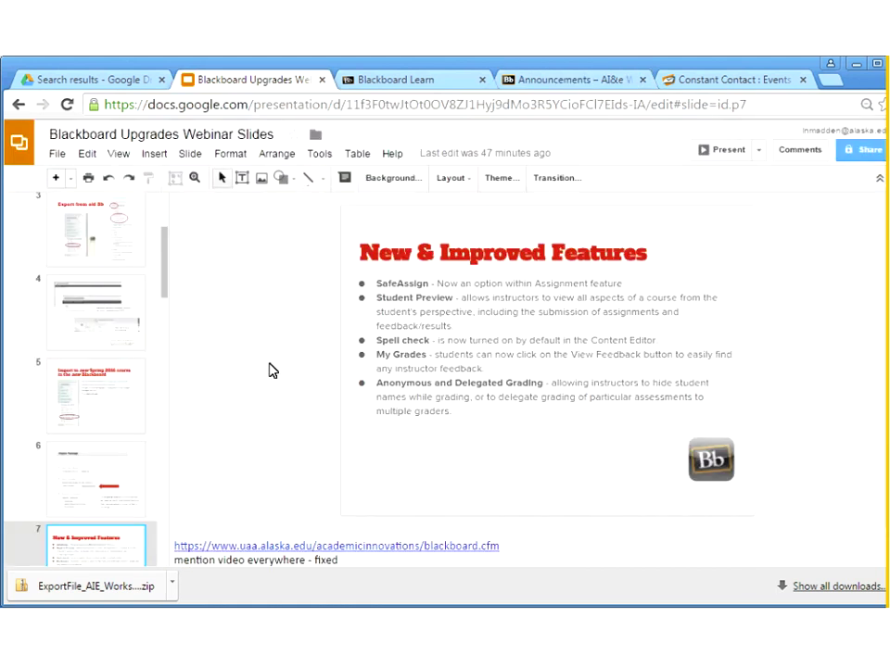
{"action": "key", "text": "Down"}
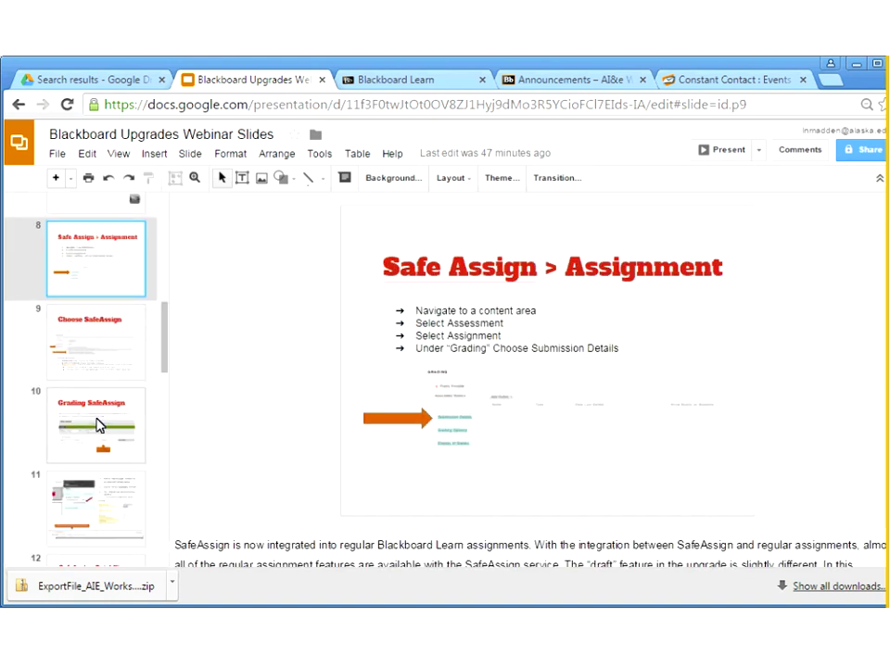
{"action": "left_click", "coordinate": [110, 423]}
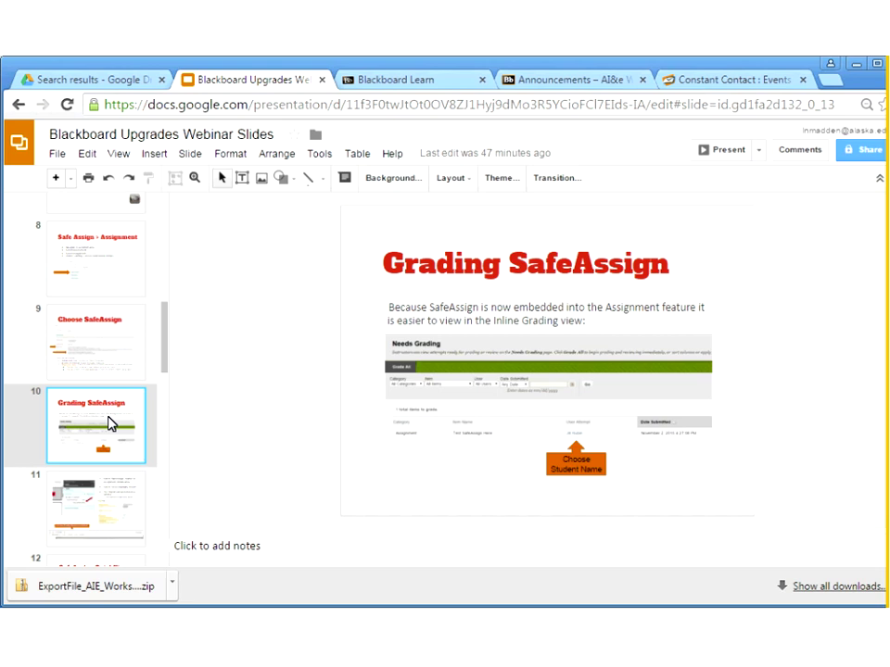
{"action": "key", "text": "Down"}
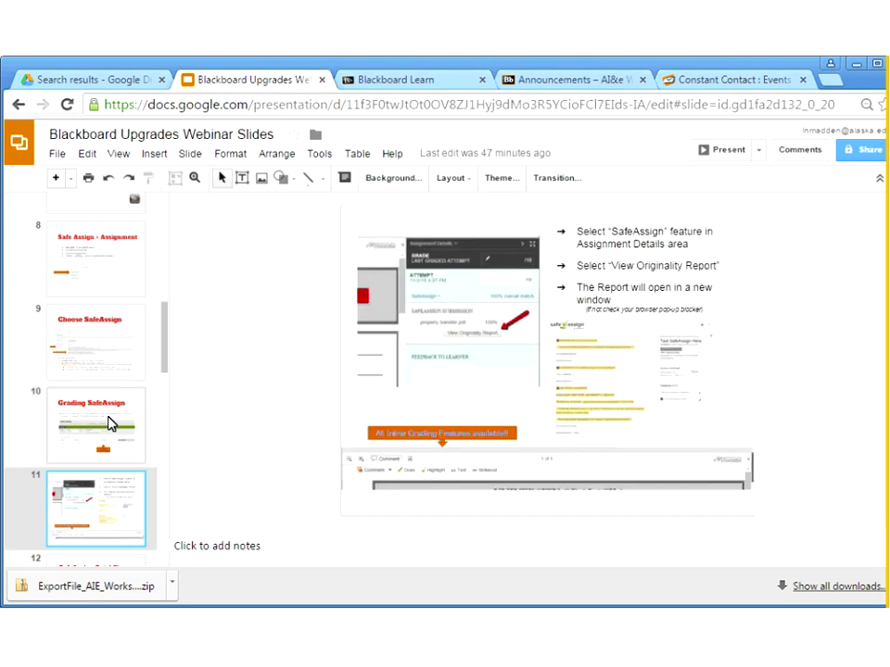
{"action": "key", "text": "Down"}
{"action": "key", "text": "Down"}
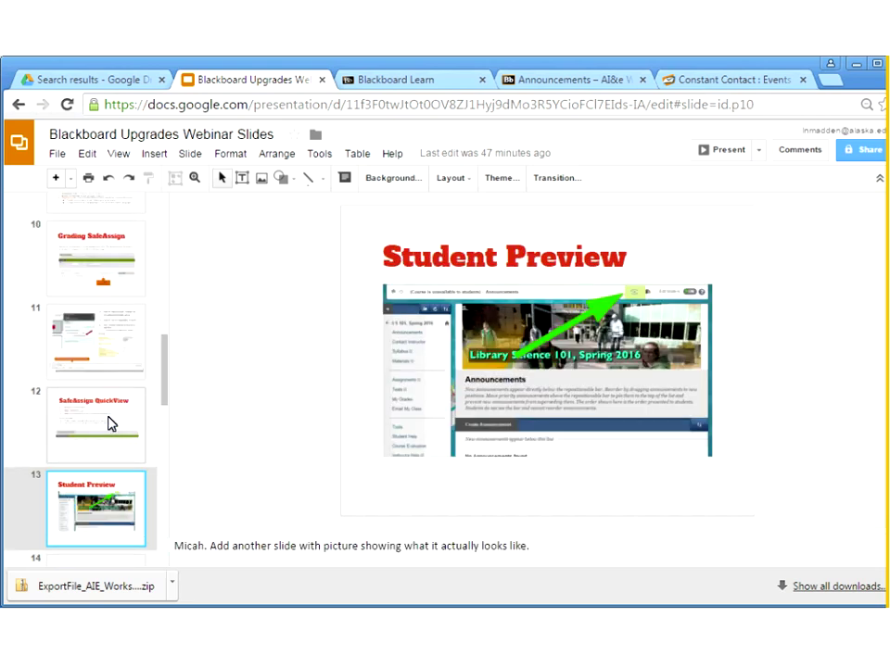
Continue through the Grading, My Grades and Significant figures slides to Additional Help
{"action": "key", "text": "Down"}
{"action": "key", "text": "Down"}
{"action": "key", "text": "Down"}
{"action": "key", "text": "Down"}
{"action": "key", "text": "Down"}
{"action": "key", "text": "Down"}
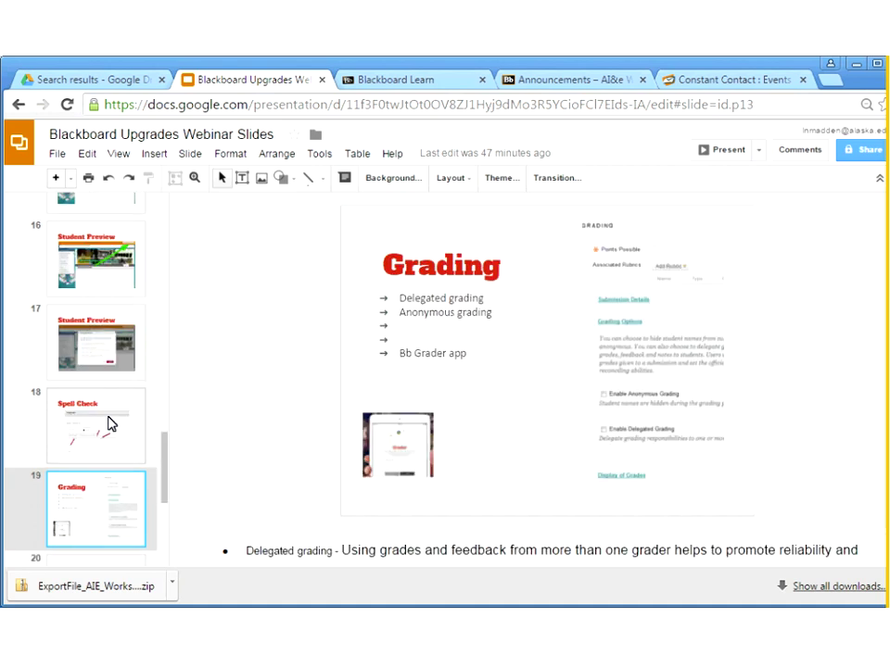
{"action": "key", "text": "Down"}
{"action": "key", "text": "Up"}
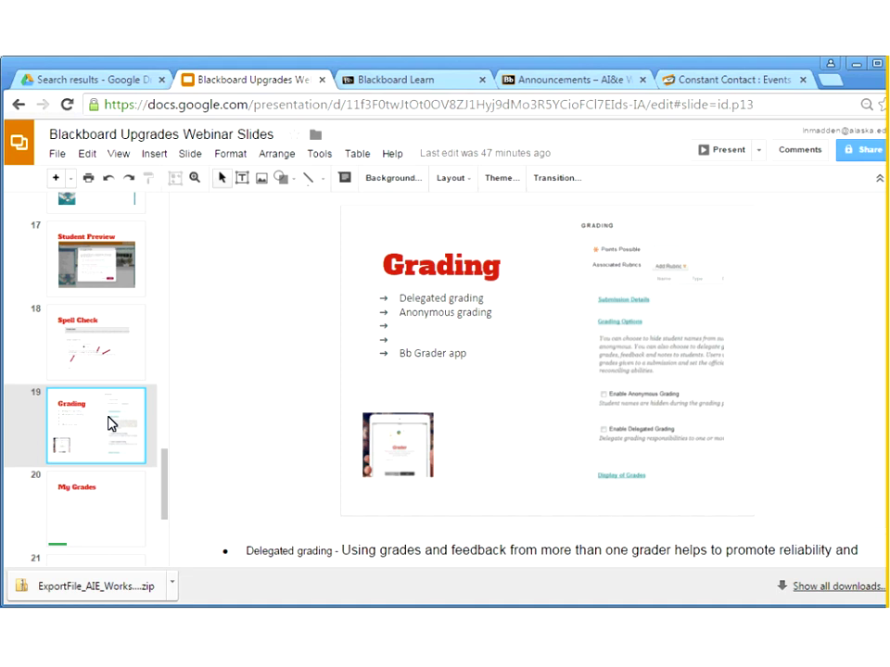
{"action": "key", "text": "Down"}
{"action": "key", "text": "Down"}
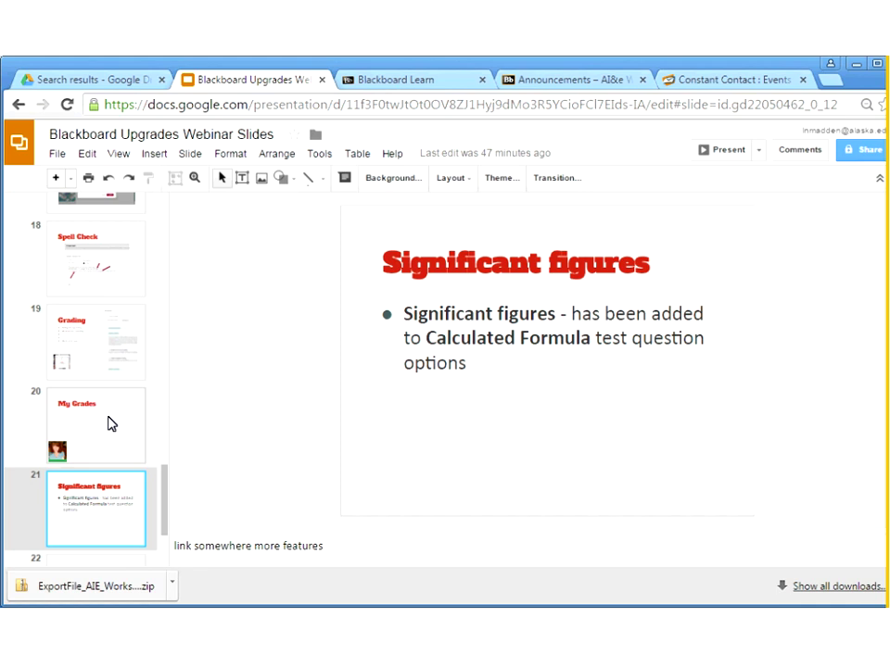
{"action": "key", "text": "Down"}
{"action": "key", "text": "Down"}
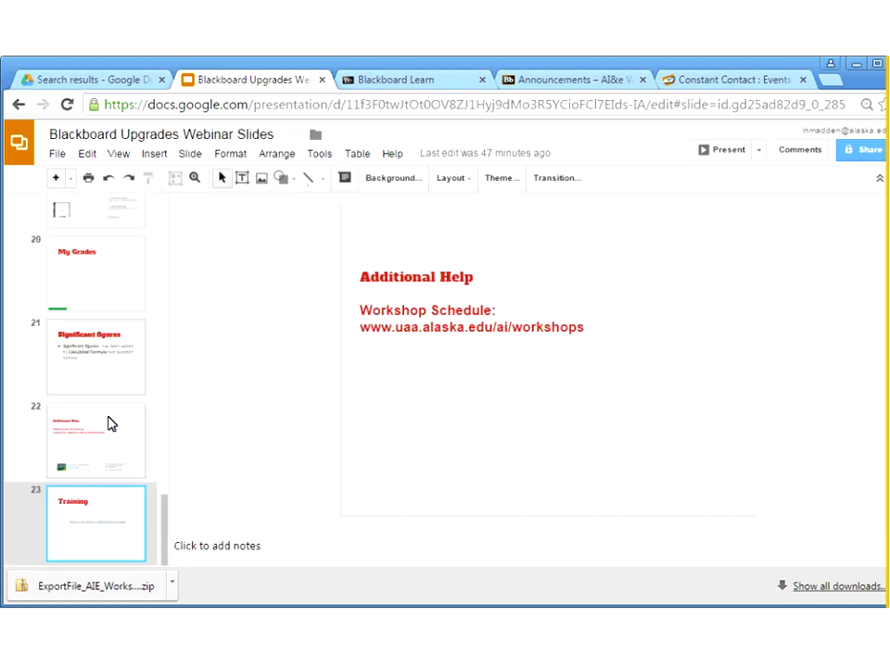